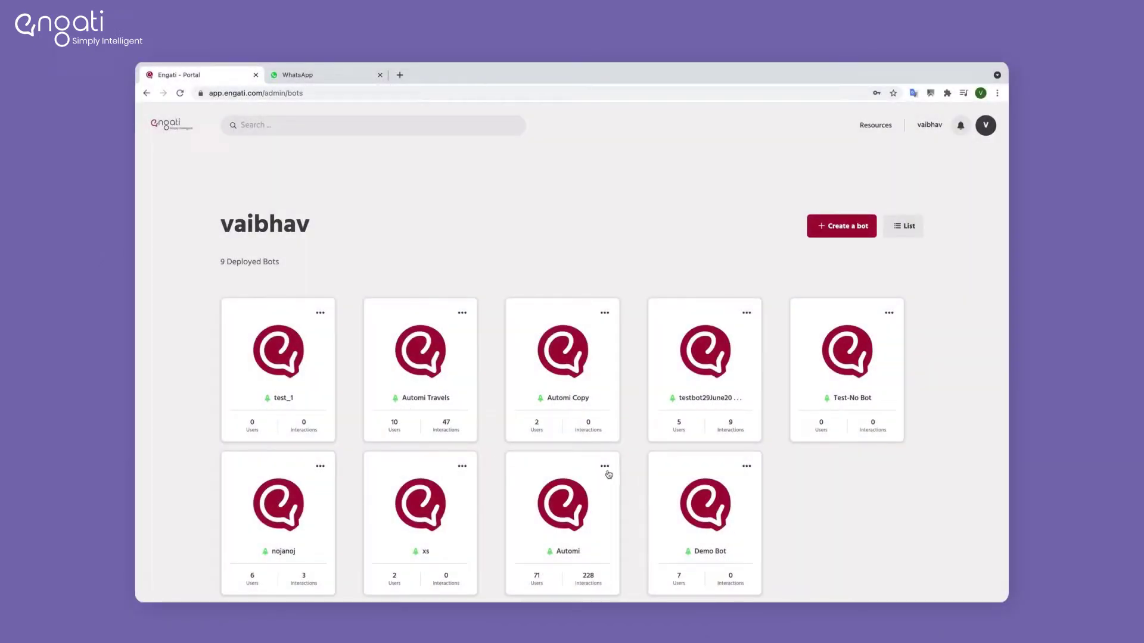
Step: Review the Automi bot's WhatsApp deployment settings, then open the bot's Users list
left_click(605, 467)
left_click(617, 486)
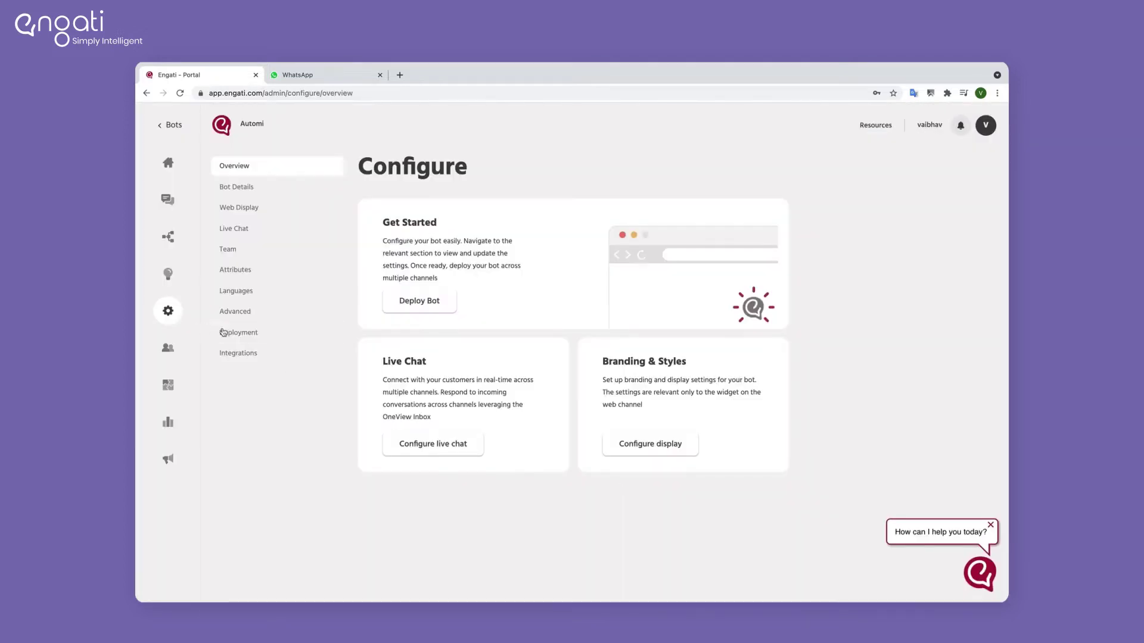
left_click(229, 333)
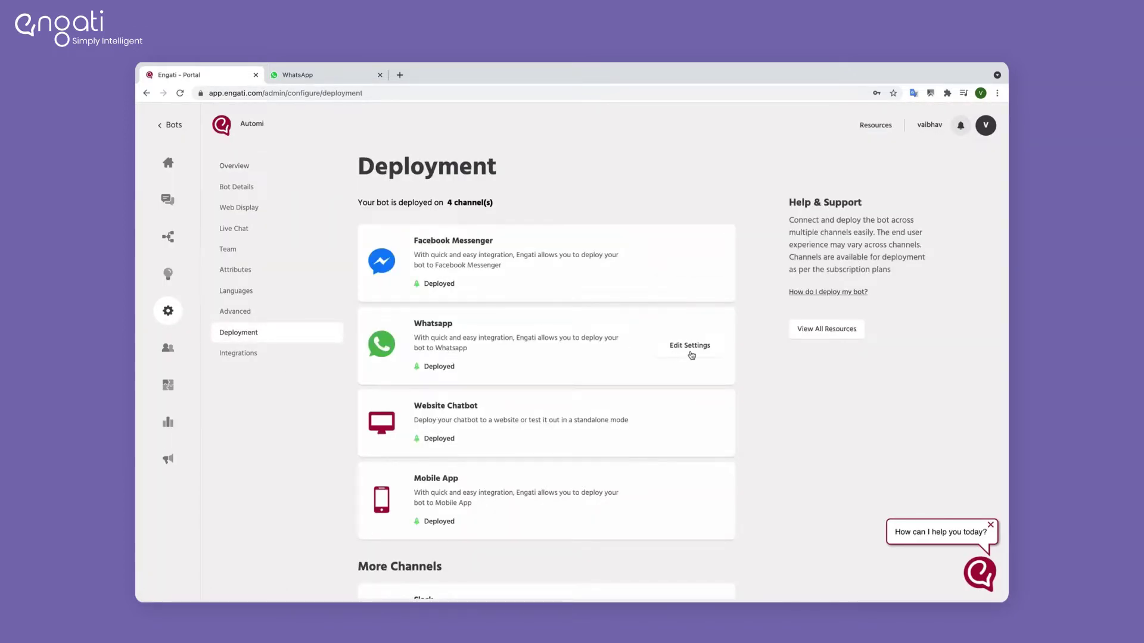
left_click(691, 354)
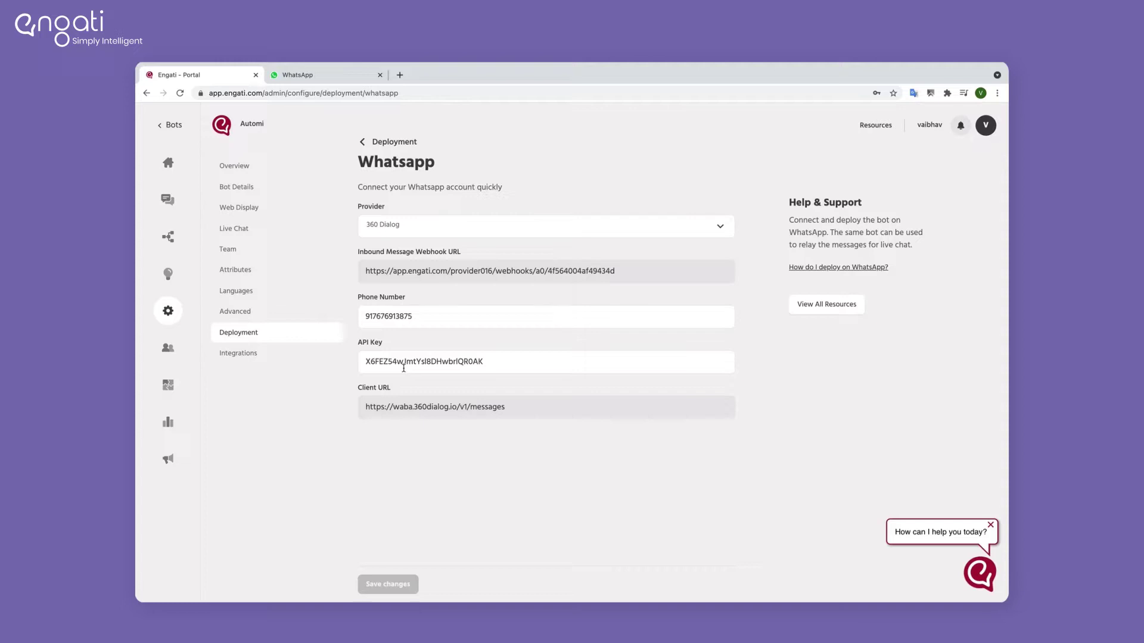
left_click(168, 351)
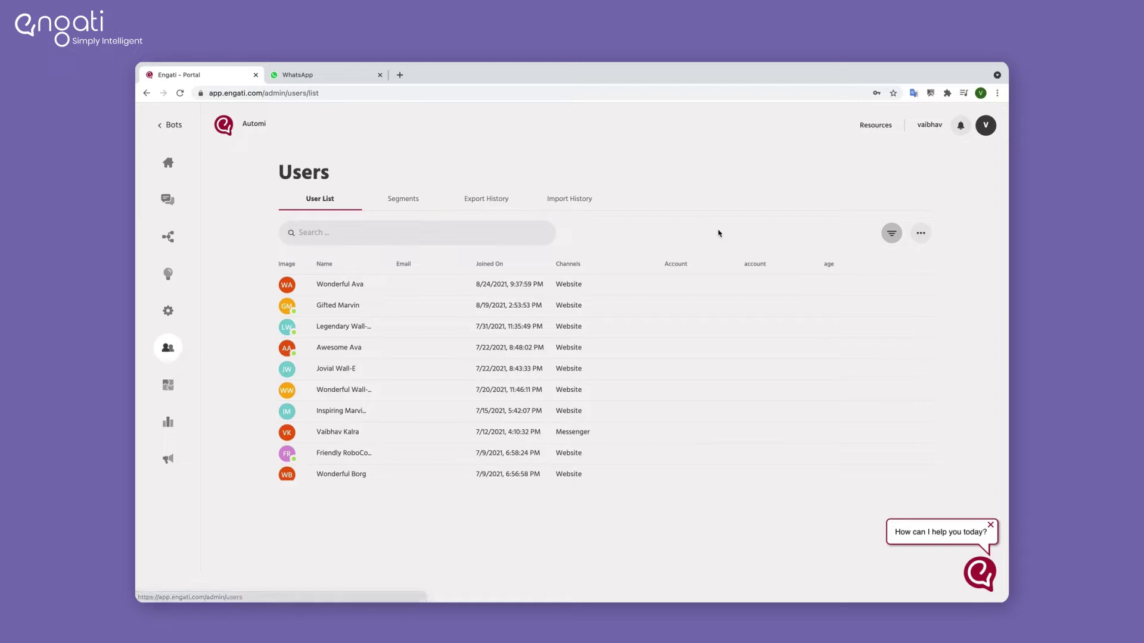
Step: Open Import Broadcast List from the Users menu and download the sample CSV file
left_click(921, 235)
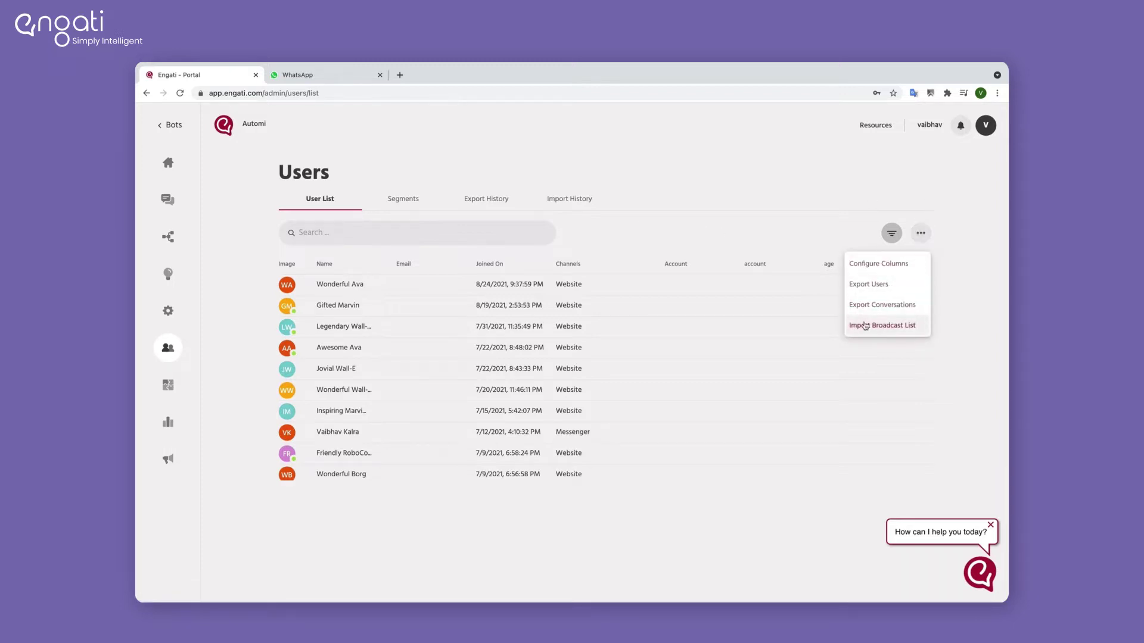
left_click(883, 326)
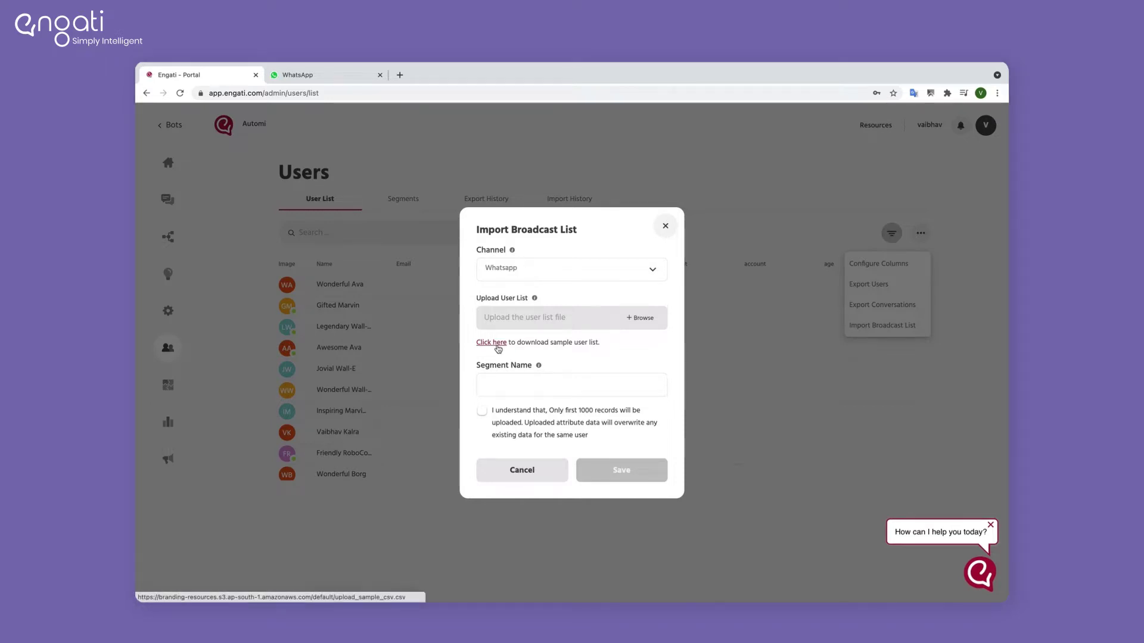
left_click(497, 346)
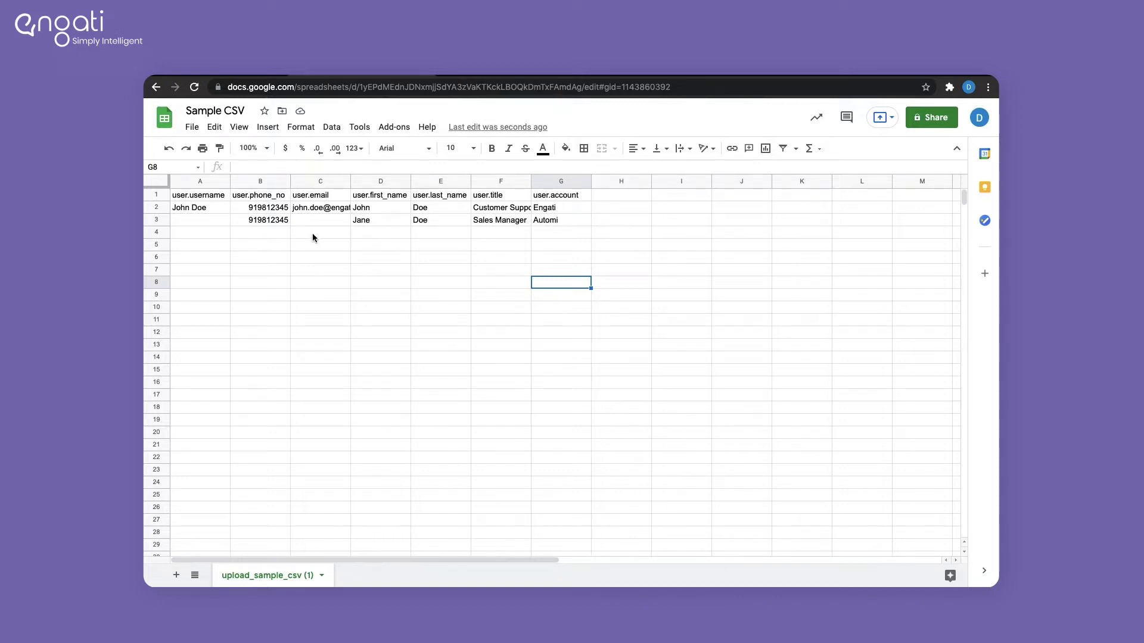
left_click(214, 236)
type("Alex")
key("Tab")
key("Tab")
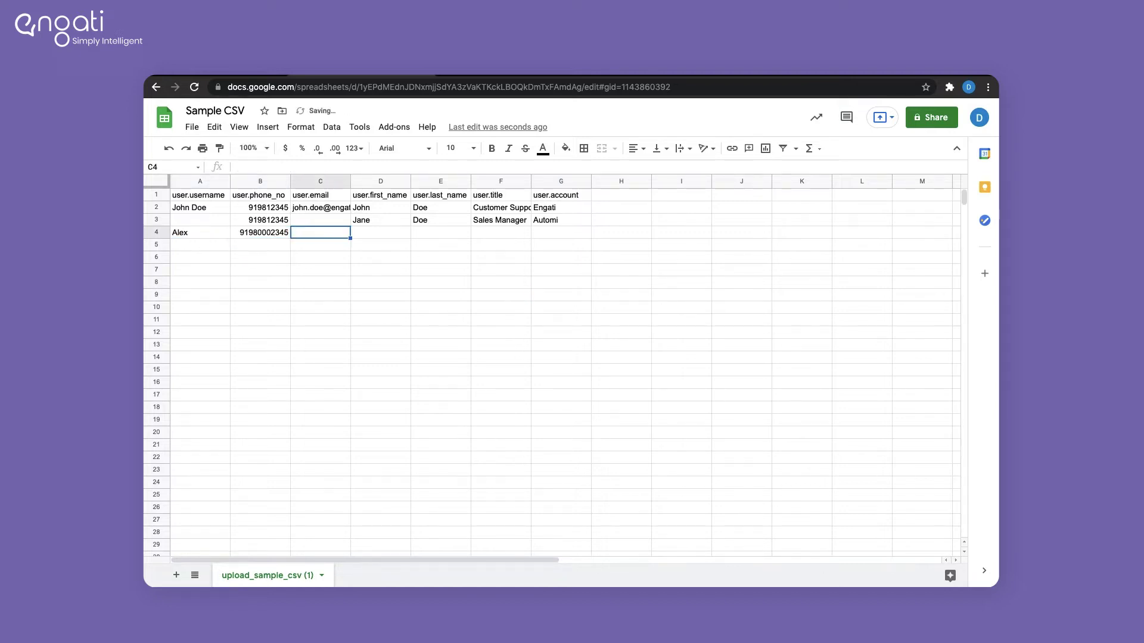
key("Tab")
type("Alex")
key("Tab")
key("Tab")
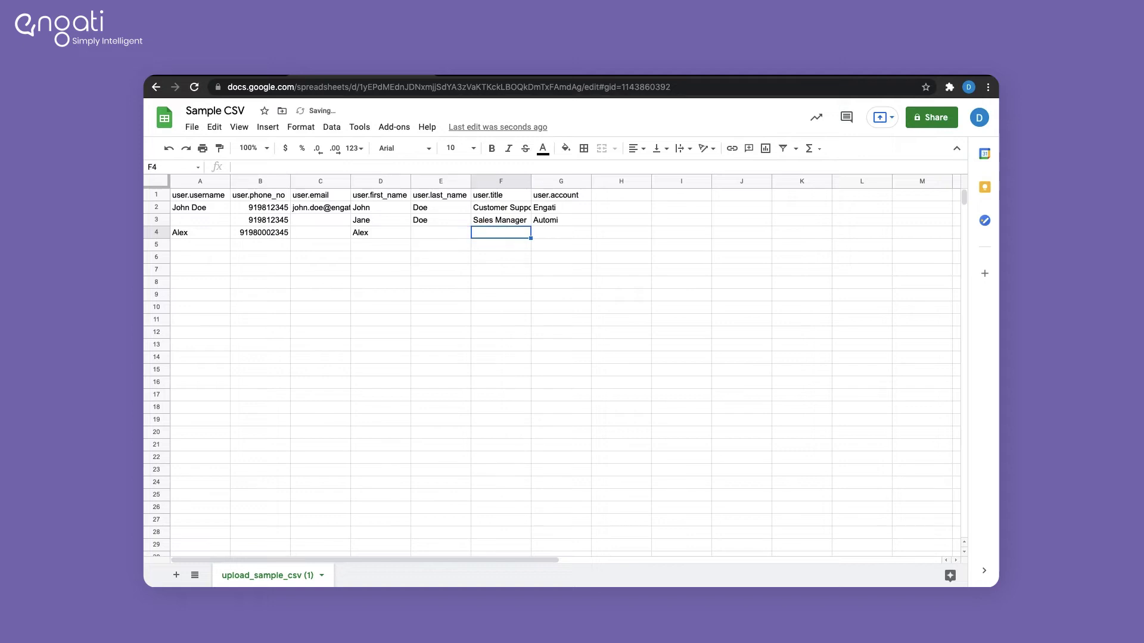
type("Product manager")
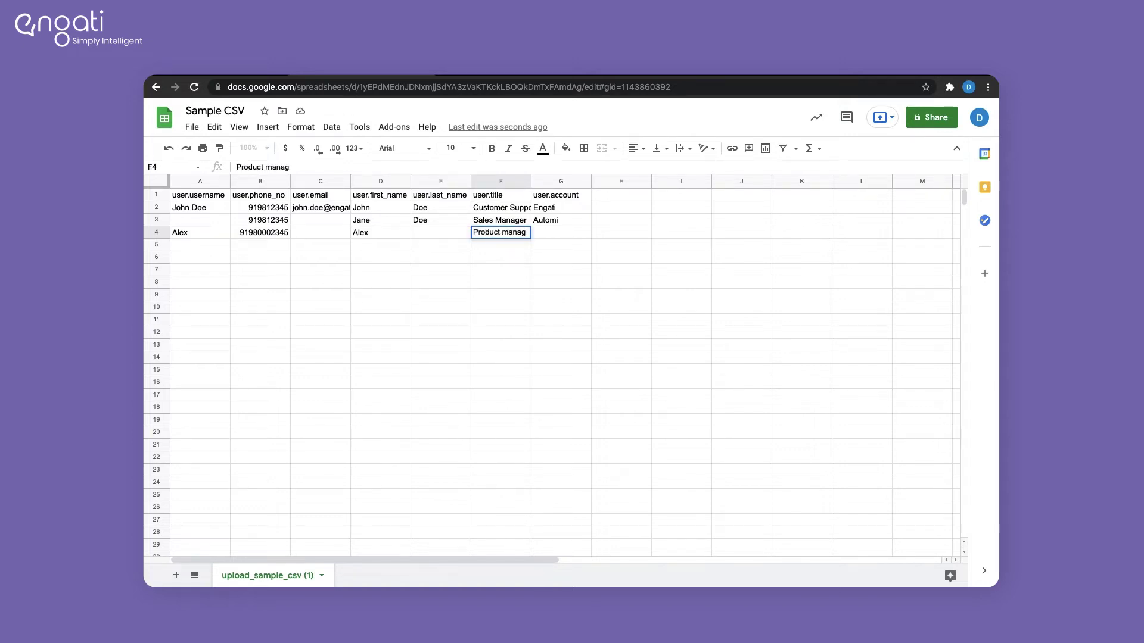
key("Tab")
type("Engati")
Step: Add a payment_status column in H1 with values Paid, Pending, Pending
left_click(622, 195)
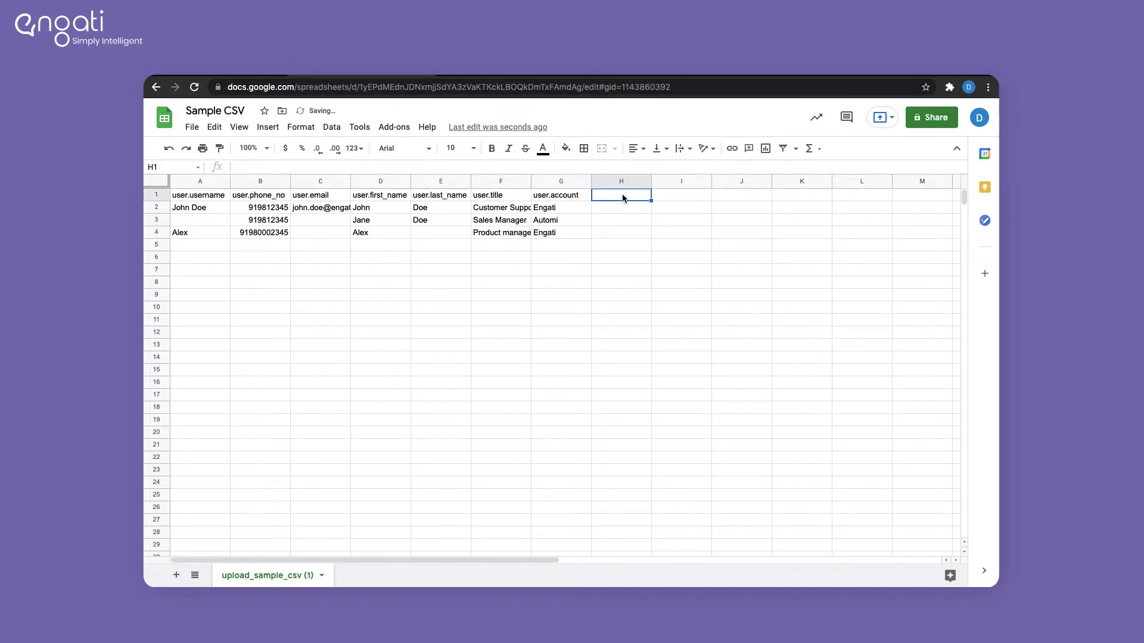
type("payment_status")
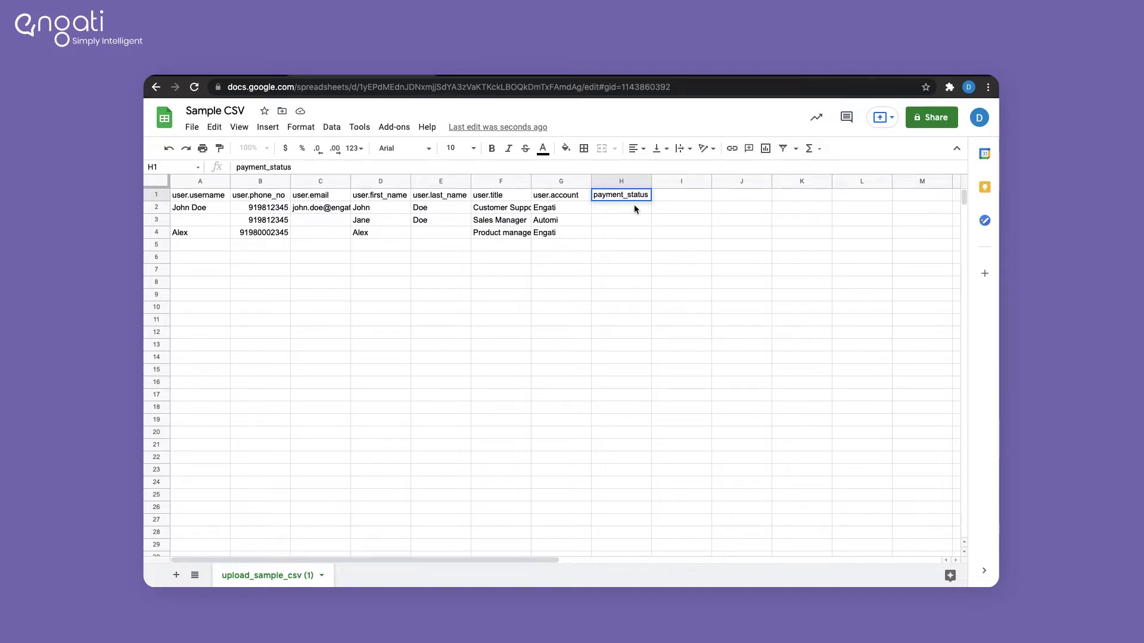
left_click(620, 210)
type("Paid")
key("Return")
type("Pending")
key("Return")
type("Pending")
left_click(680, 295)
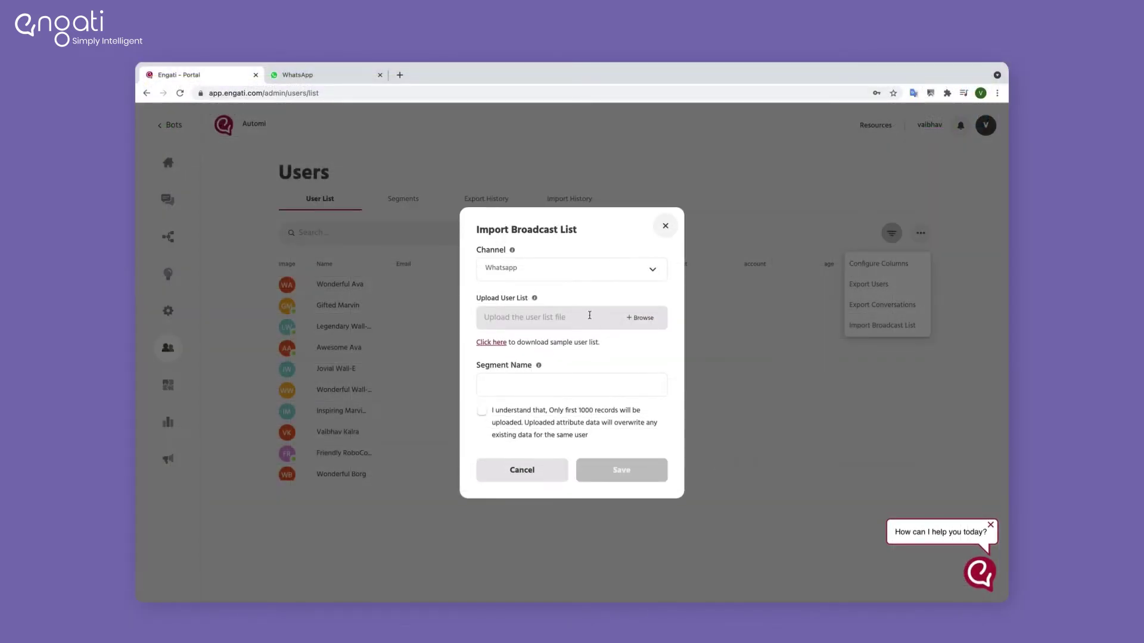
Step: Attach upload_sample_csv_demo.csv from Downloads to the import form
left_click(650, 321)
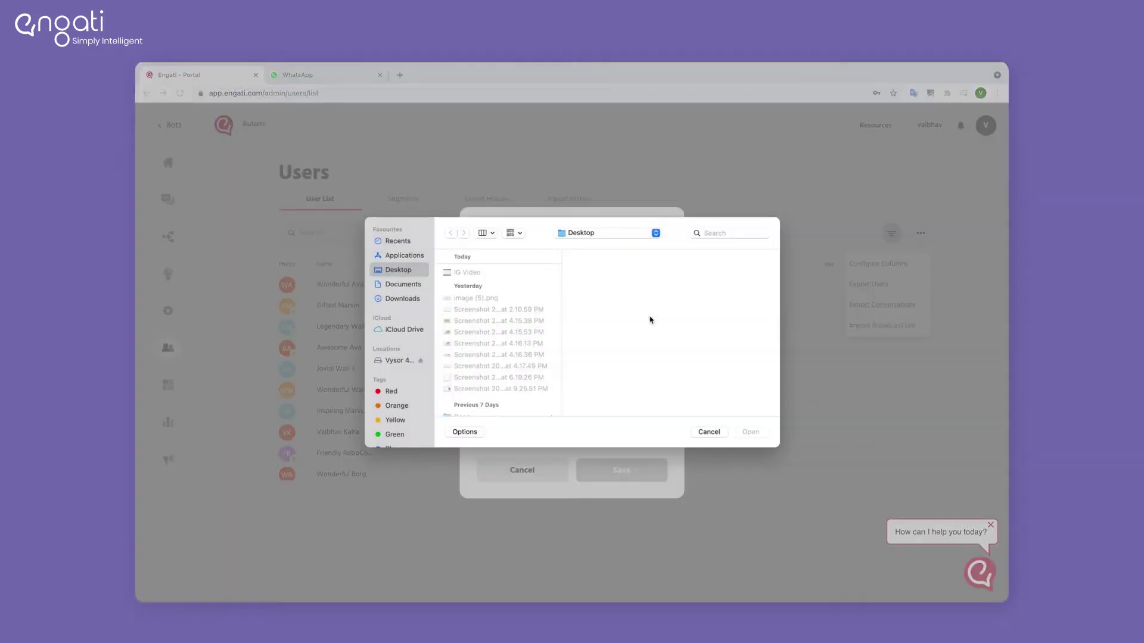
left_click(399, 297)
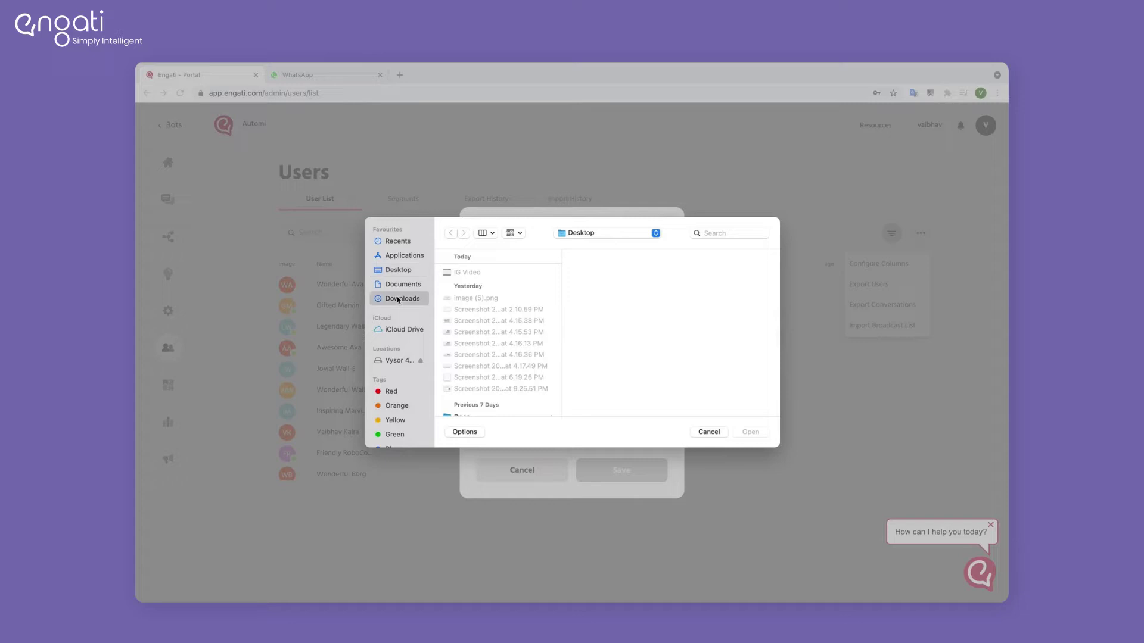
left_click(490, 284)
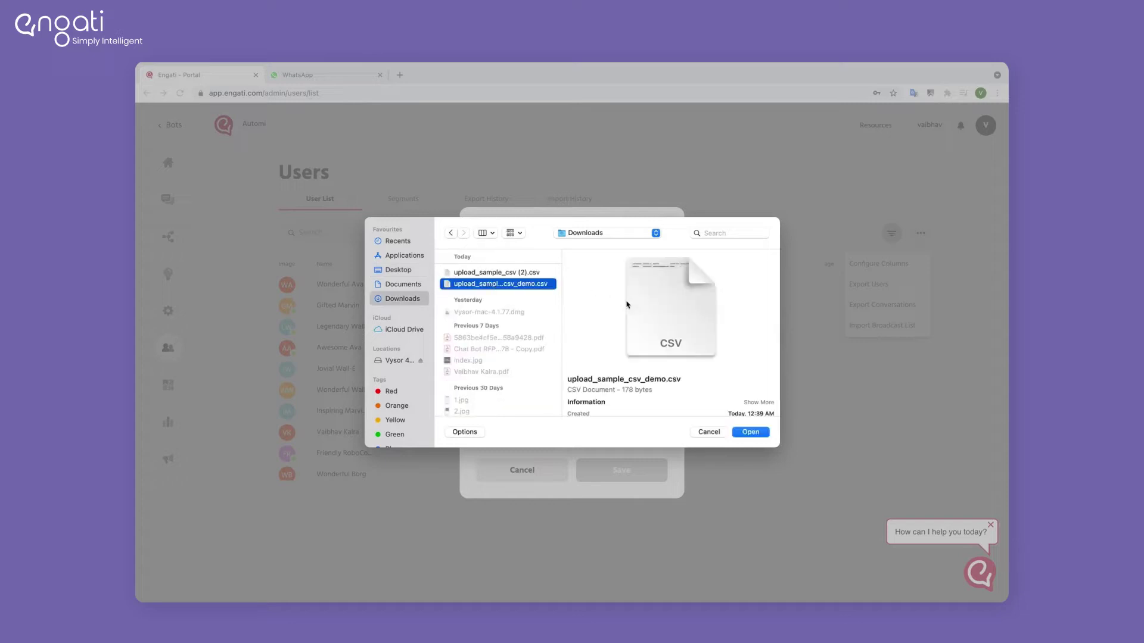
left_click(749, 432)
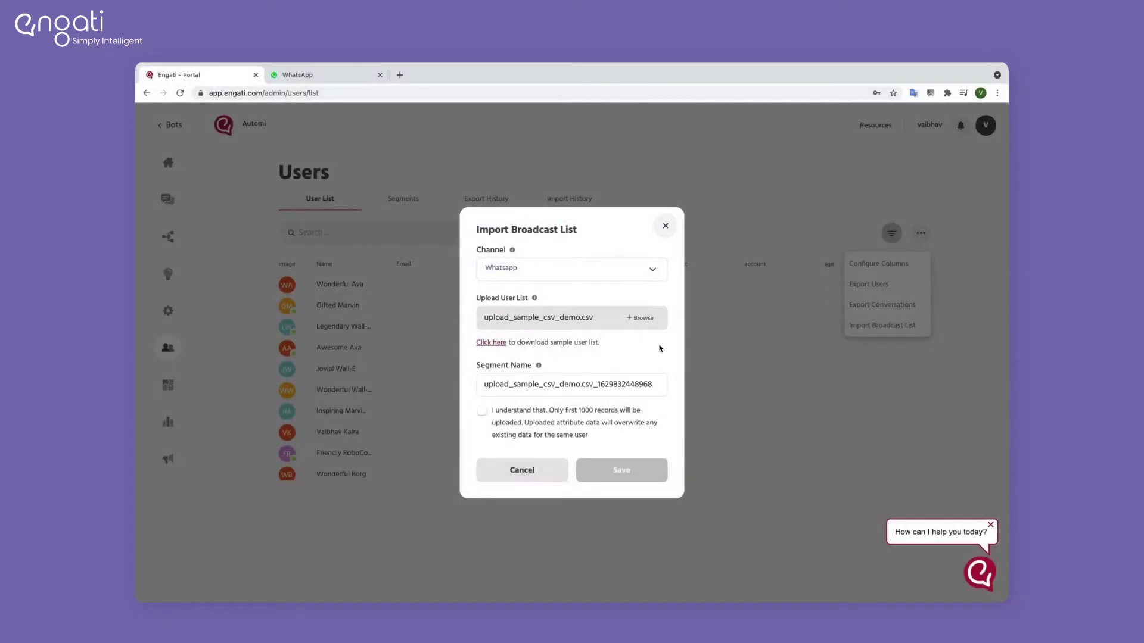
Step: Accept the 1000-record condition, name the segment Broadcast_WA_24/8, and save the import
left_click(482, 415)
triple_click(542, 384)
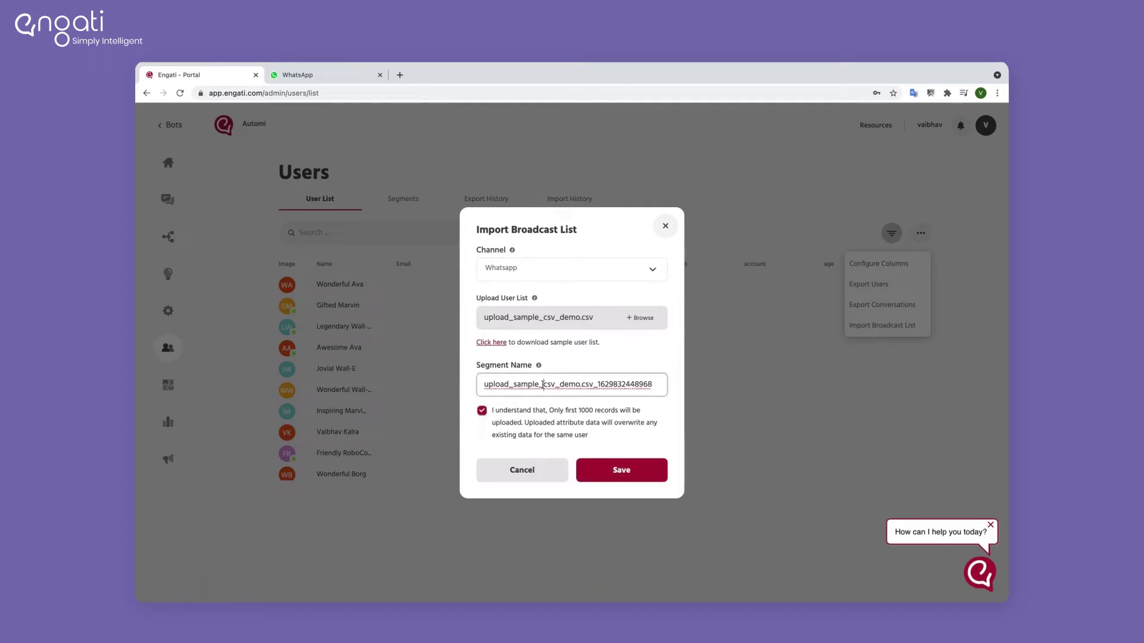
type("Broadcast_WA_24/8")
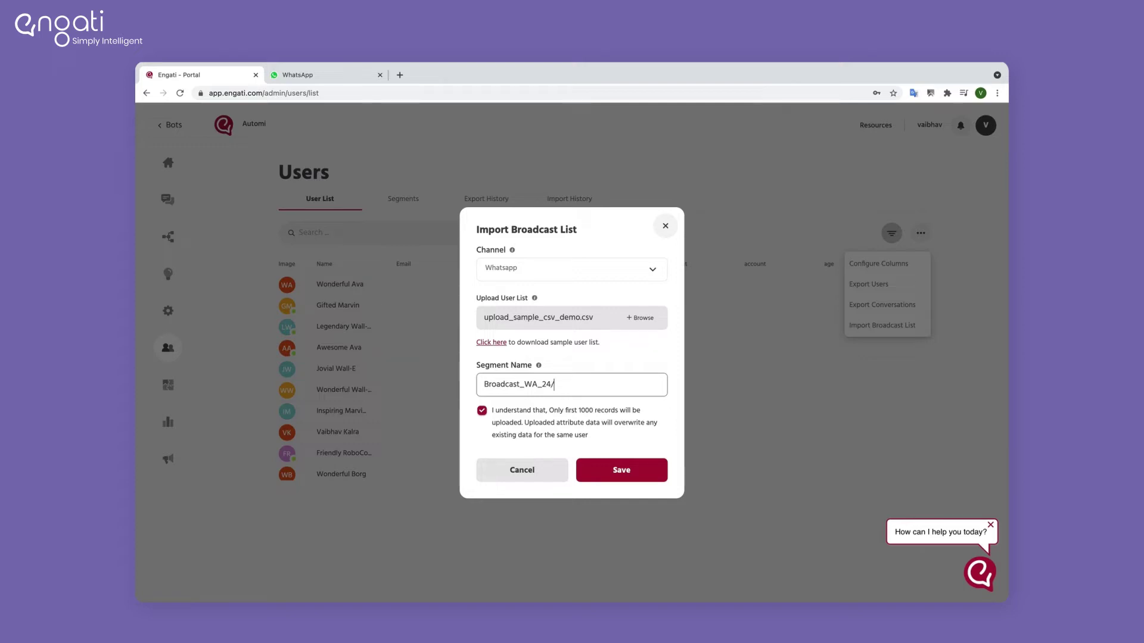
left_click(610, 473)
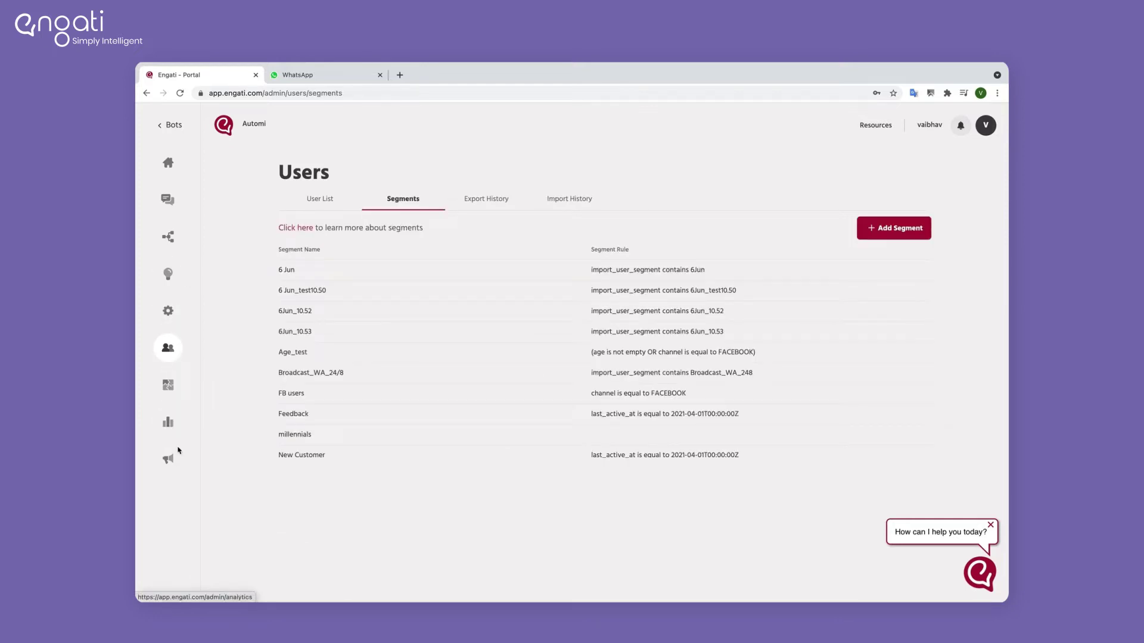
Step: Create a new Basic Broadcast named WA-24Aug
left_click(170, 468)
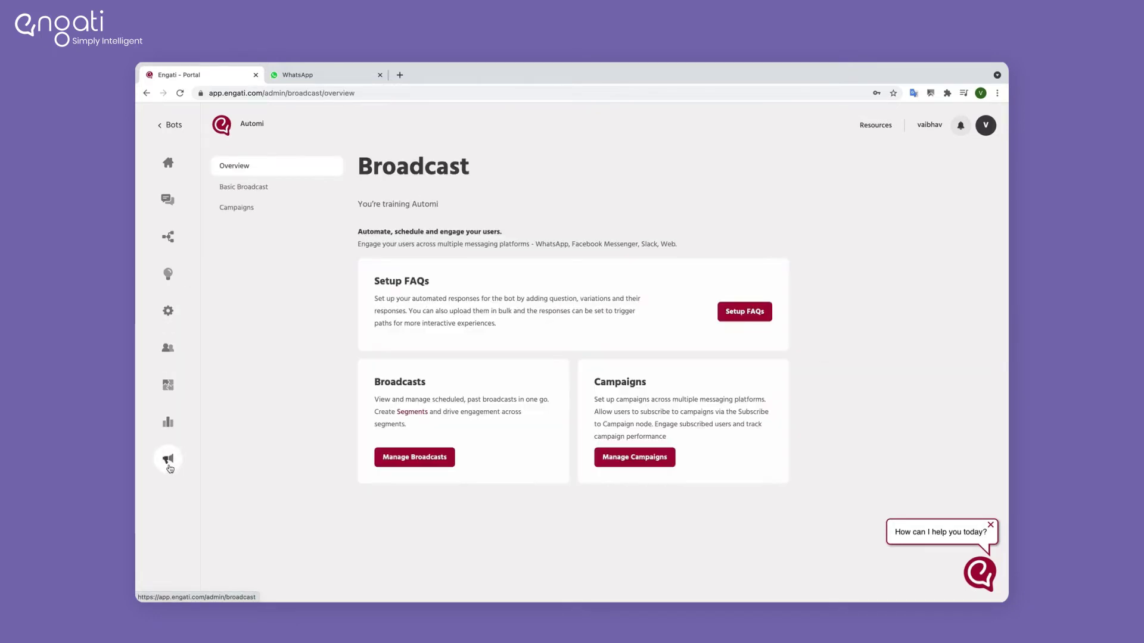
left_click(269, 189)
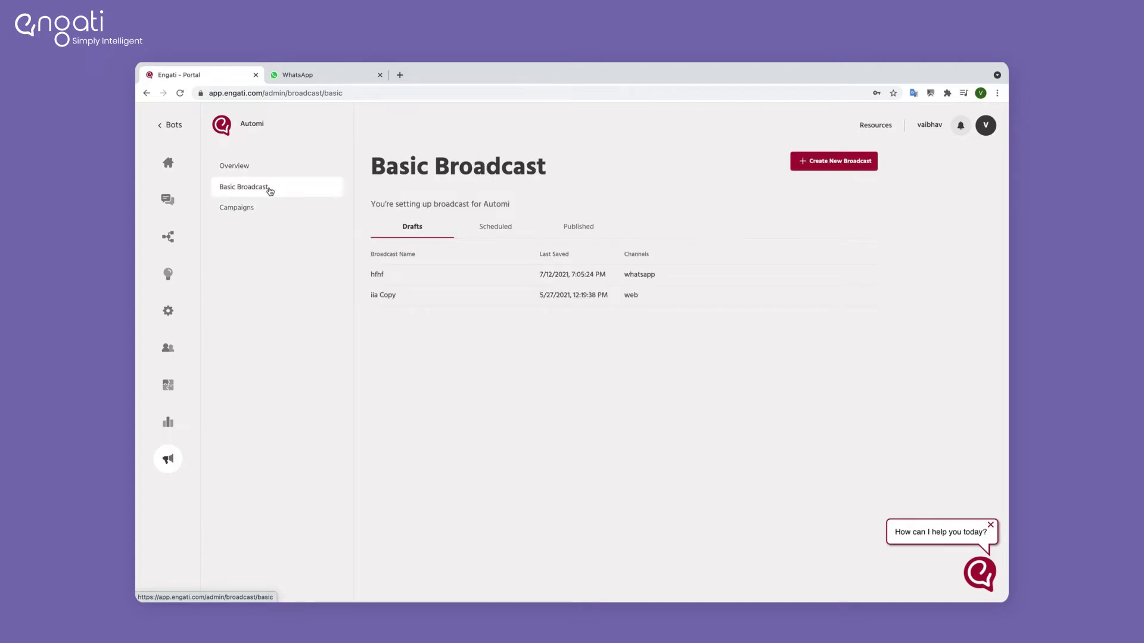
left_click(840, 165)
left_click(547, 208)
type("WA-24Aug")
Step: Set the target channel to WhatsApp and broadcast type to Send template message
left_click(534, 257)
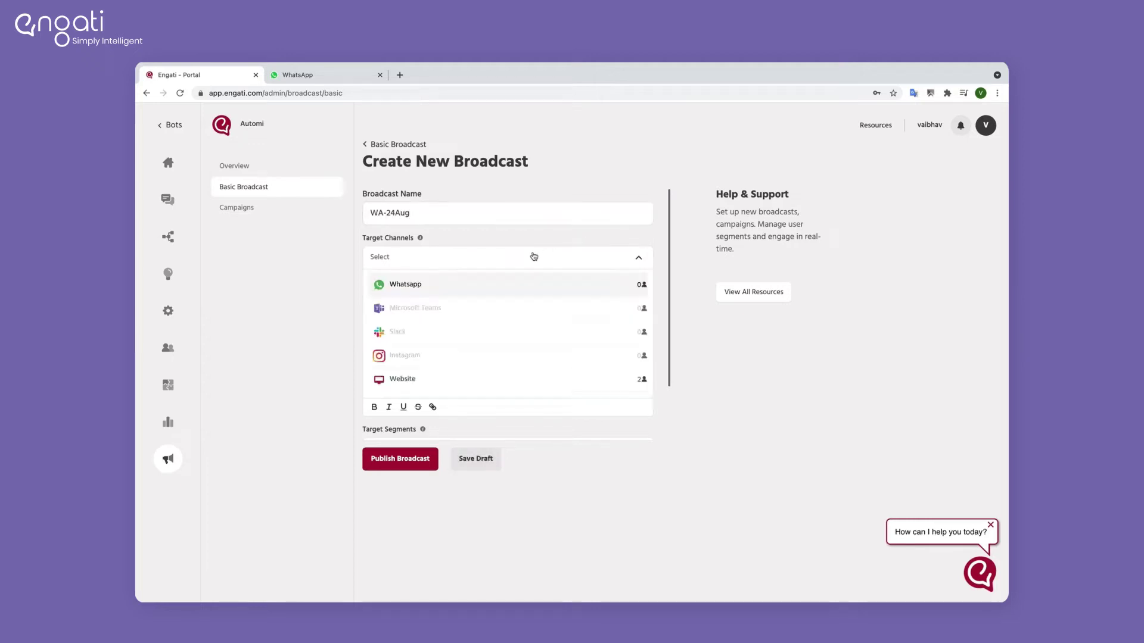
left_click(433, 290)
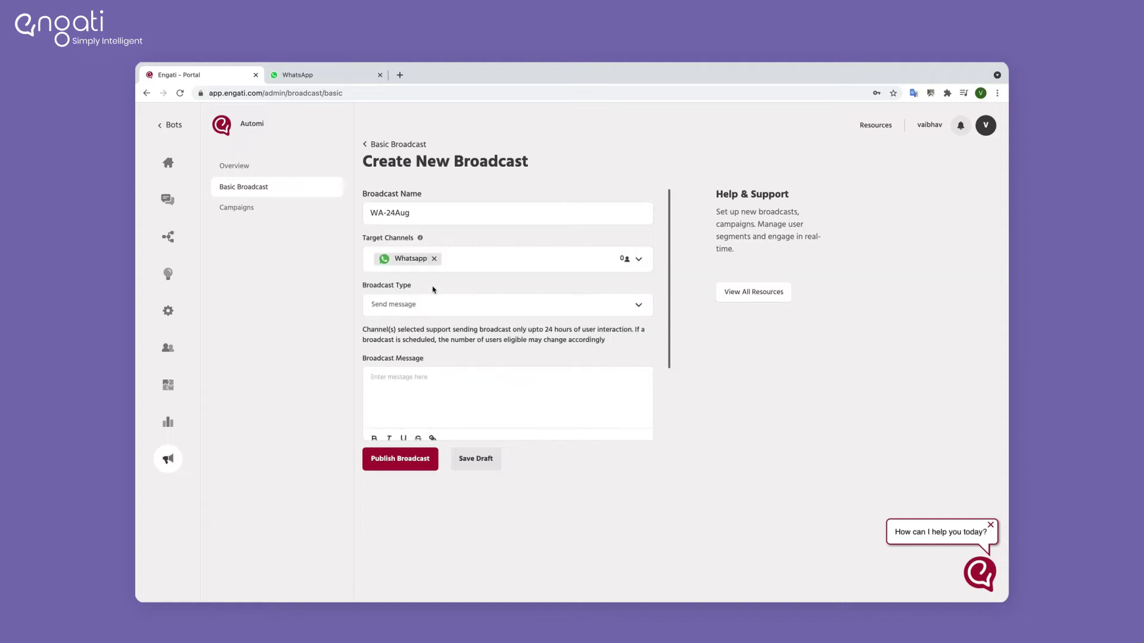
left_click(465, 302)
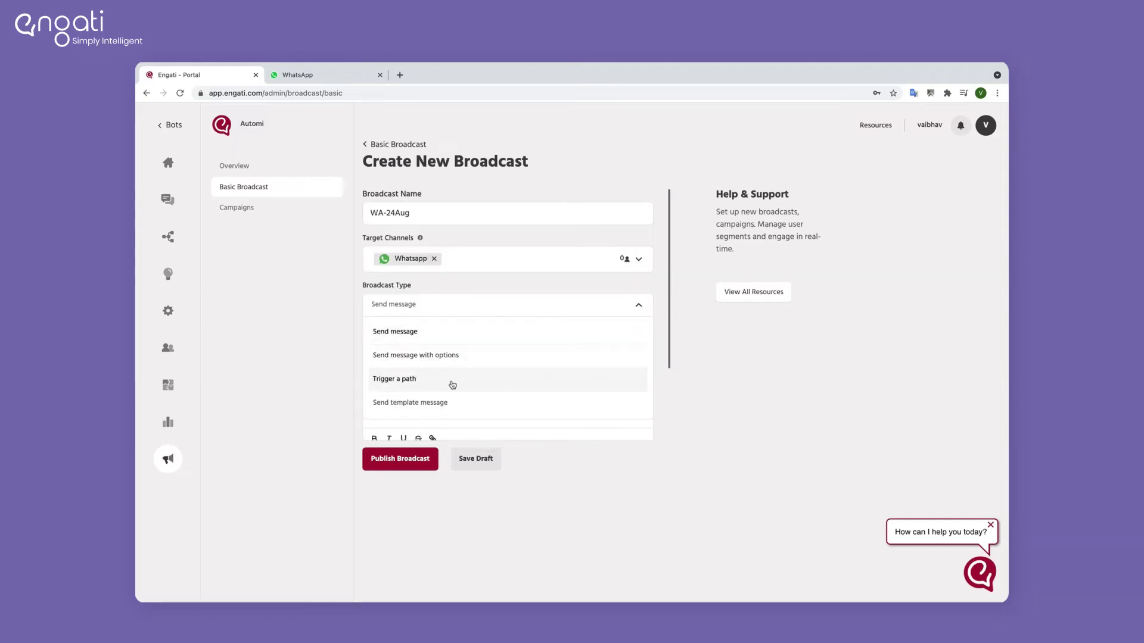
left_click(452, 403)
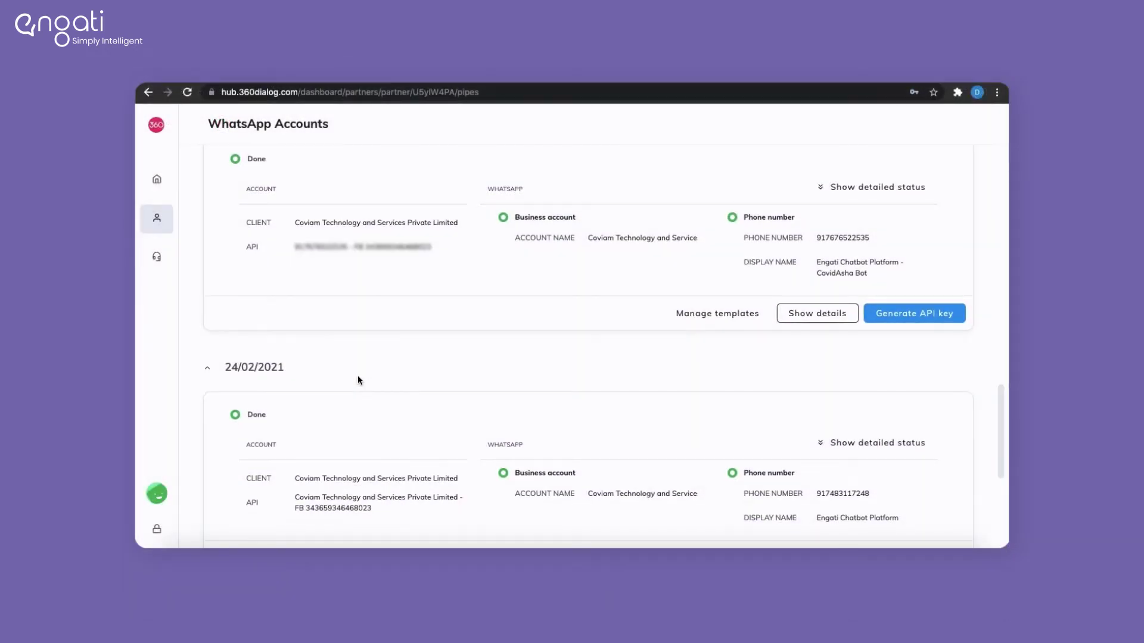
Step: Open Manage templates on the WhatsApp account card to view its approved templates
scroll(358, 376, "up", 2)
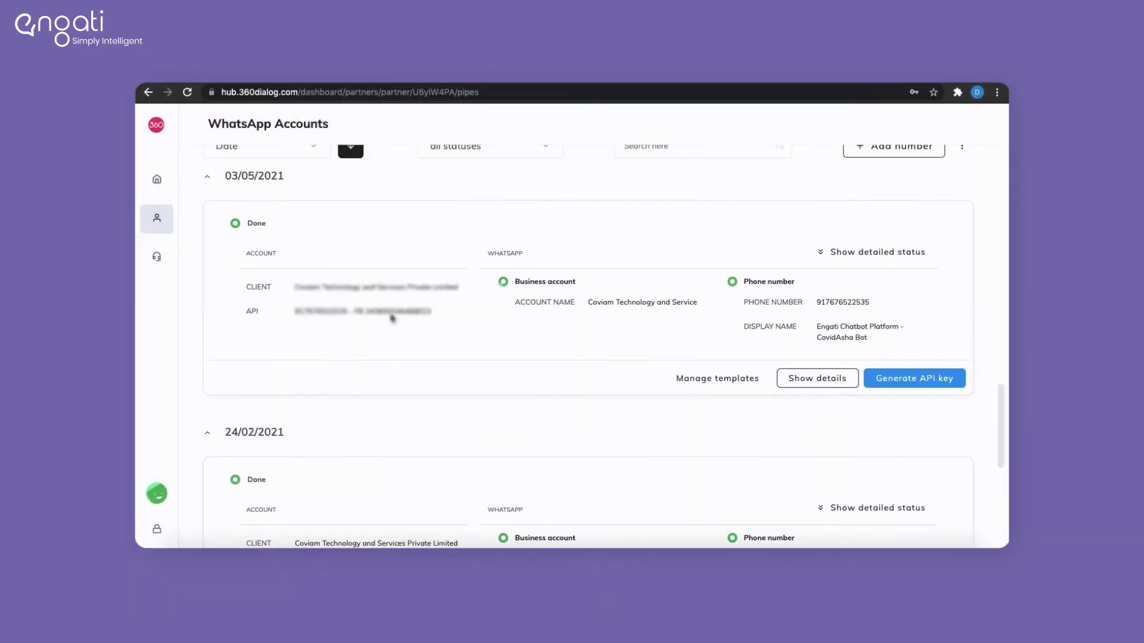
scroll(393, 318, "up", 1)
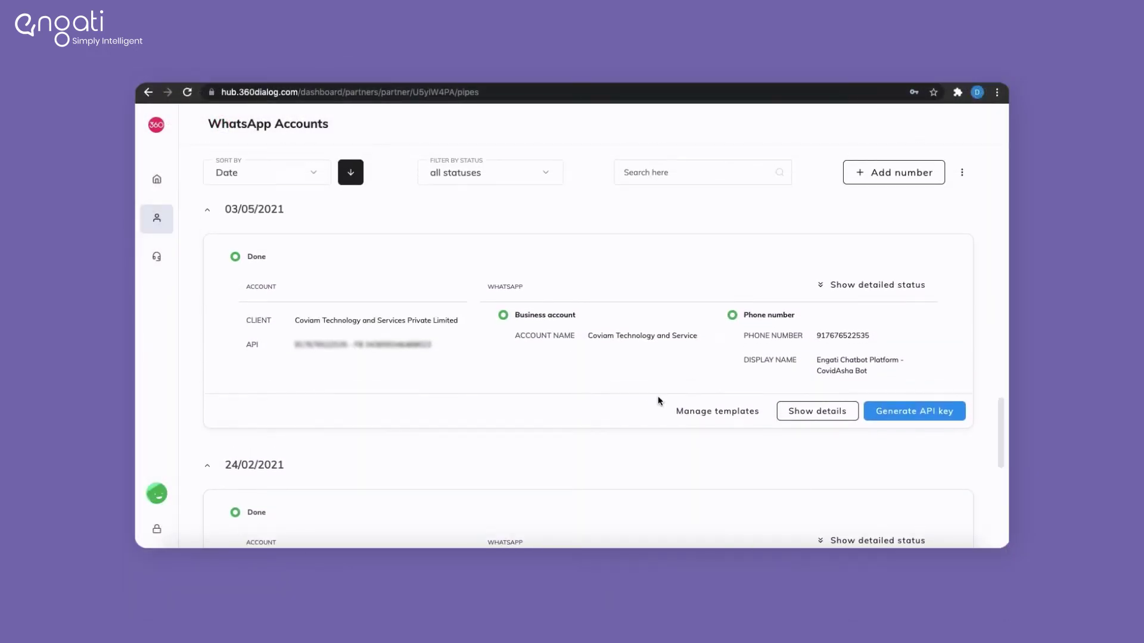
left_click(735, 417)
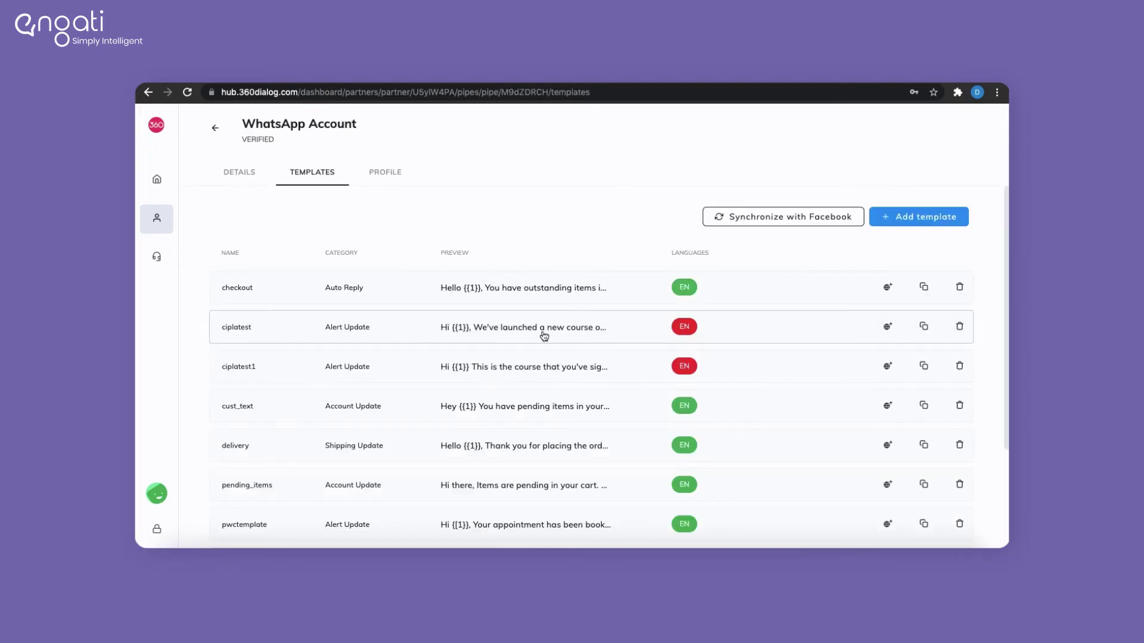
scroll(519, 356, "down", 4)
scroll(521, 356, "up", 4)
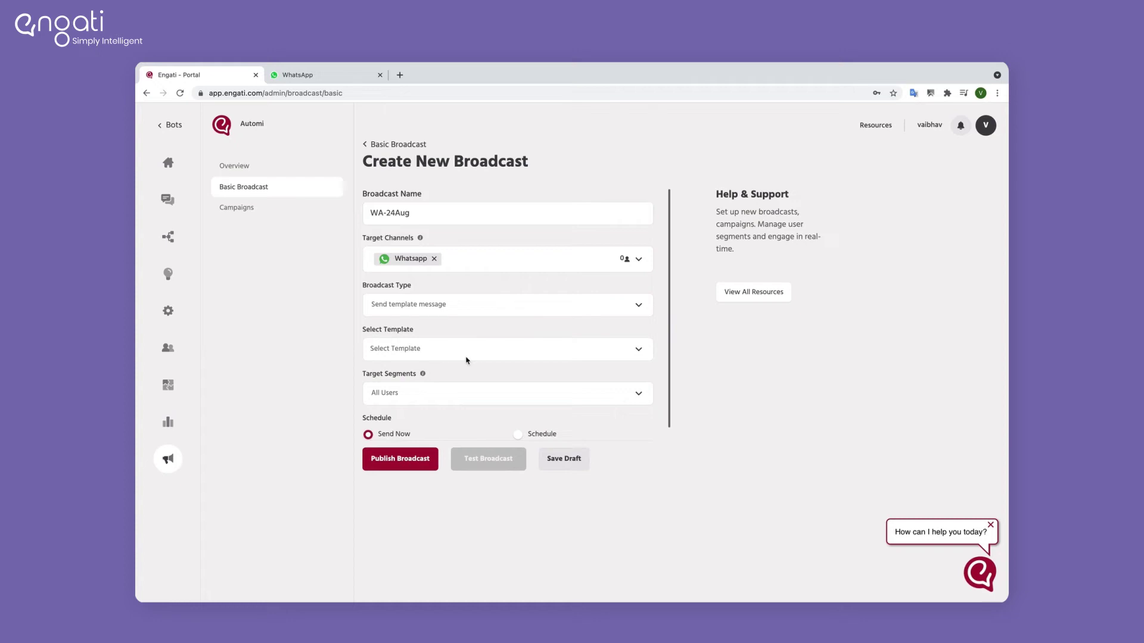
Step: Select the food_delivery_username template and show its message preview
left_click(472, 349)
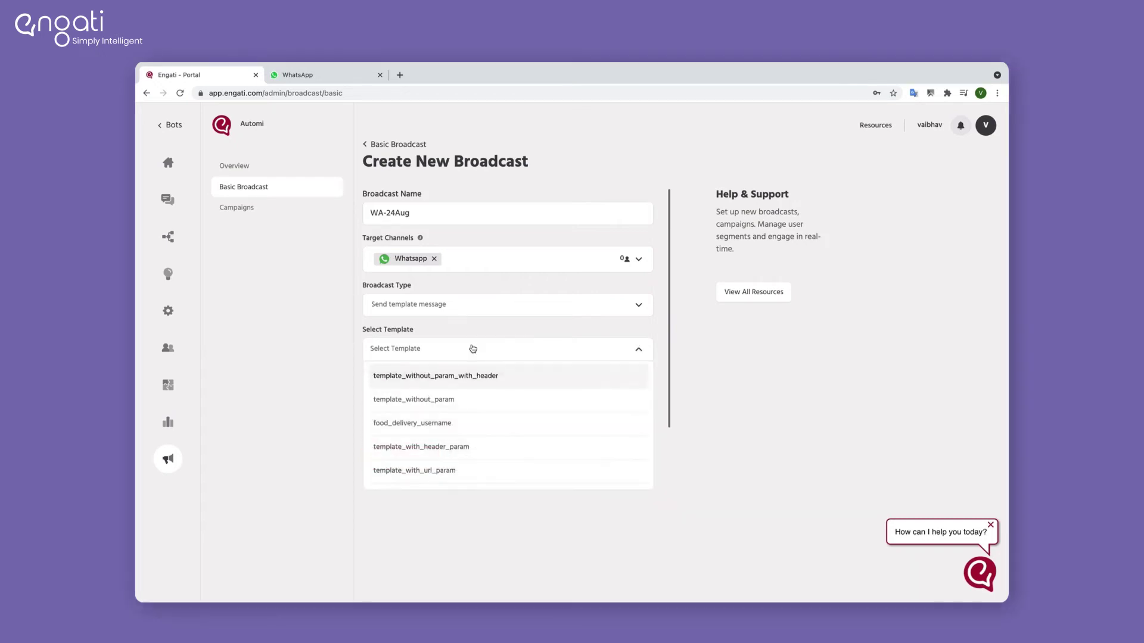
scroll(492, 455, "down", 1)
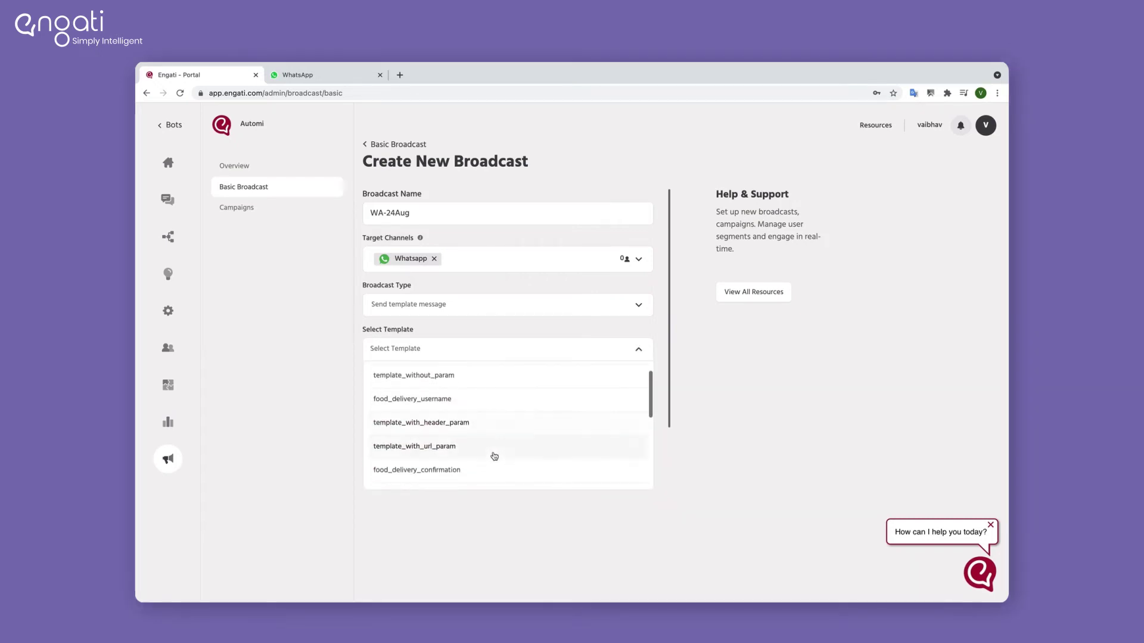
left_click(468, 409)
scroll(523, 384, "down", 2)
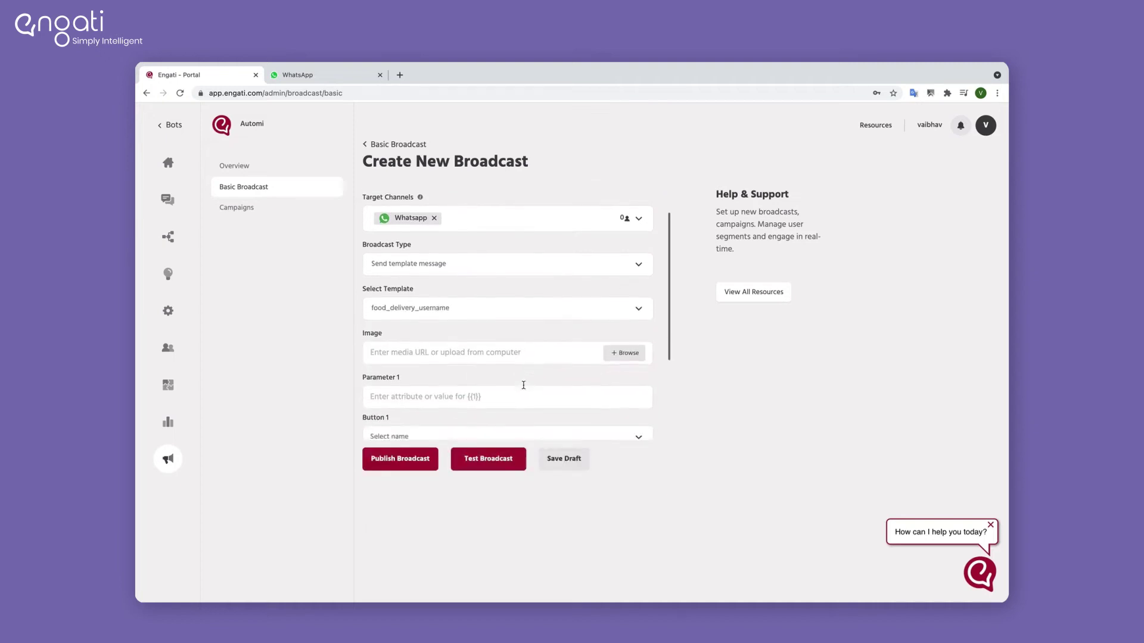
scroll(523, 384, "down", 2)
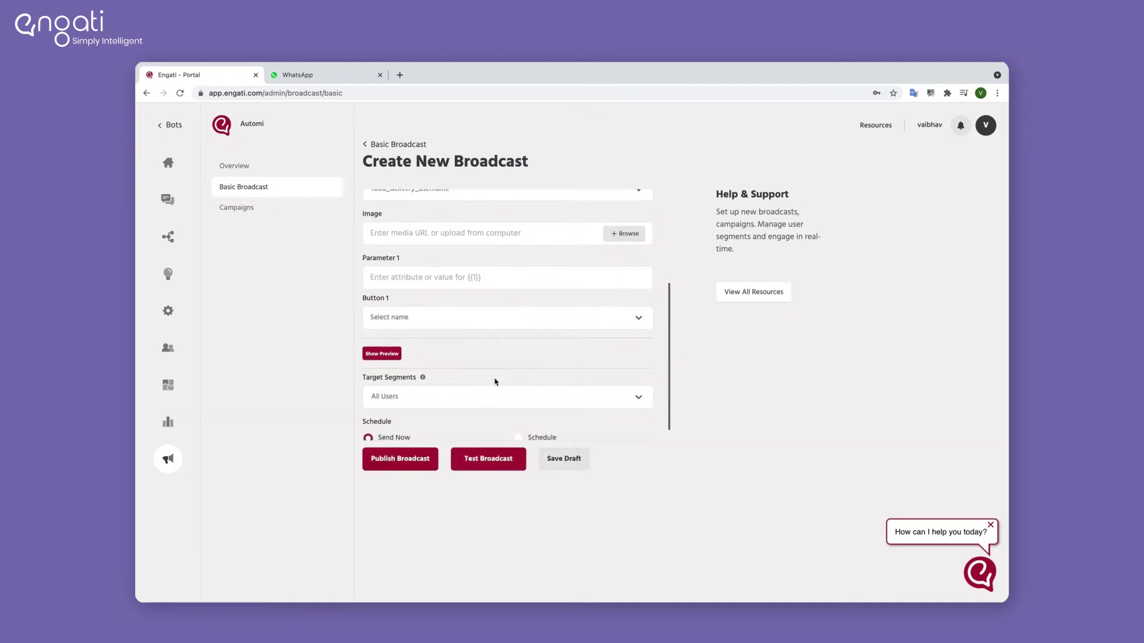
left_click(383, 354)
scroll(408, 386, "down", 2)
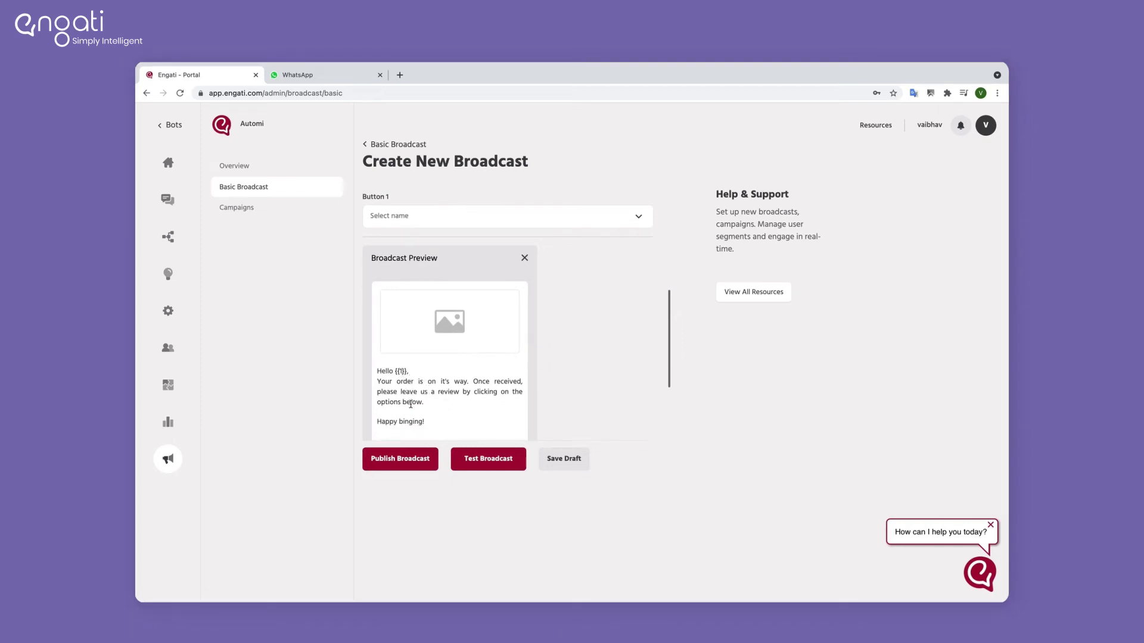
scroll(448, 422, "up", 4)
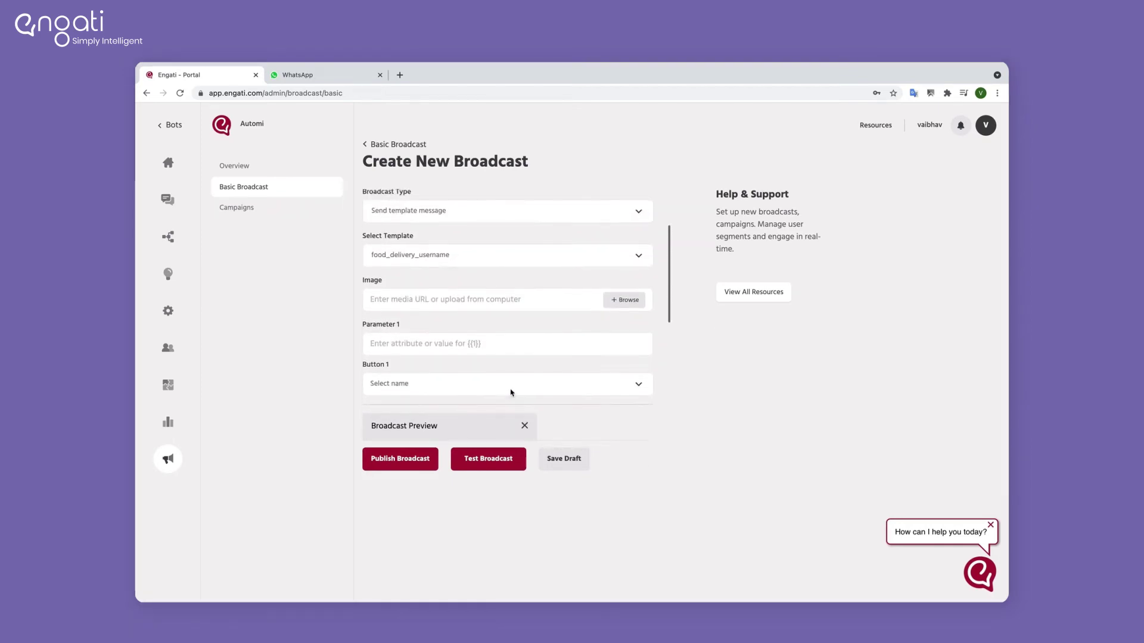
scroll(511, 393, "up", 1)
Step: Upload index.jpg as the broadcast's image
left_click(624, 350)
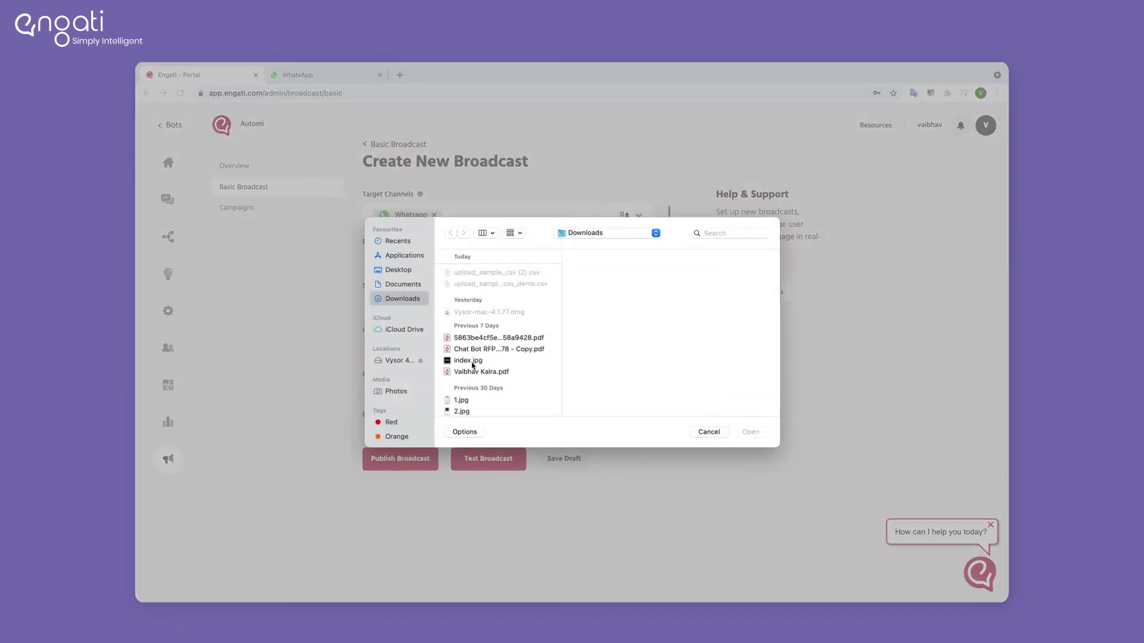
left_click(471, 361)
left_click(750, 433)
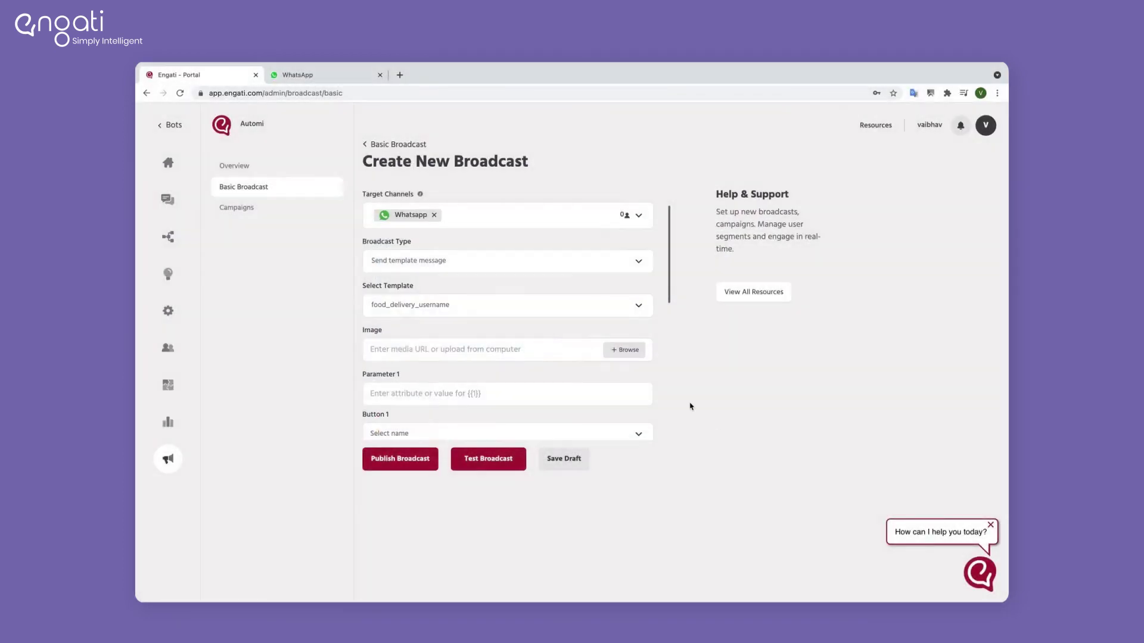
Step: Fill Parameter 1 with the {{user.user_name}} attribute from autocomplete
left_click(501, 393)
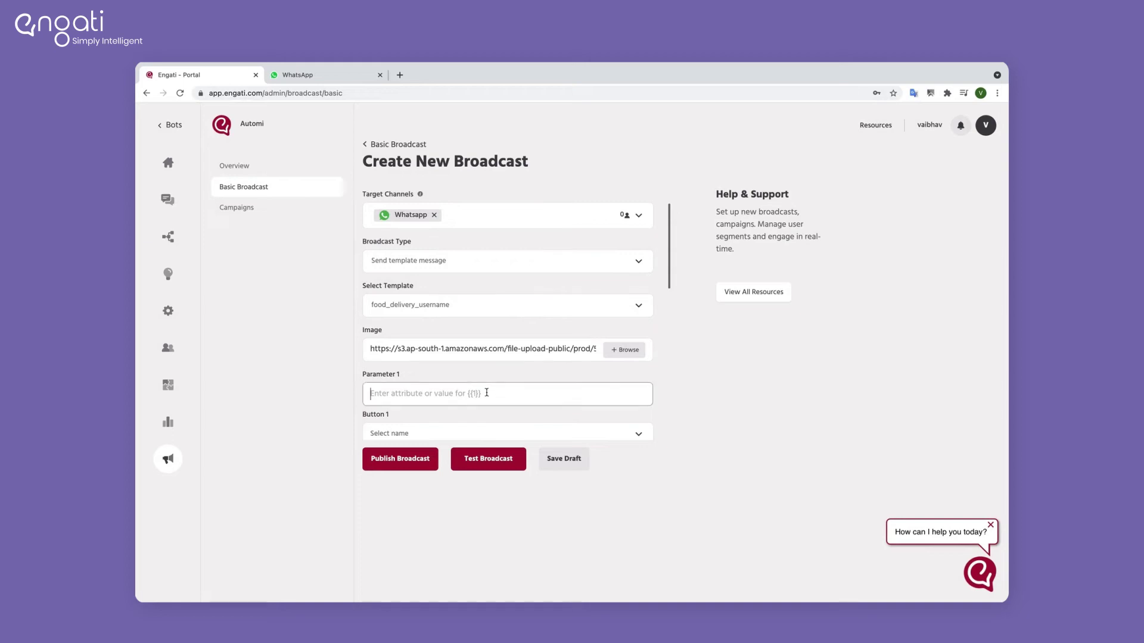
type("{user")
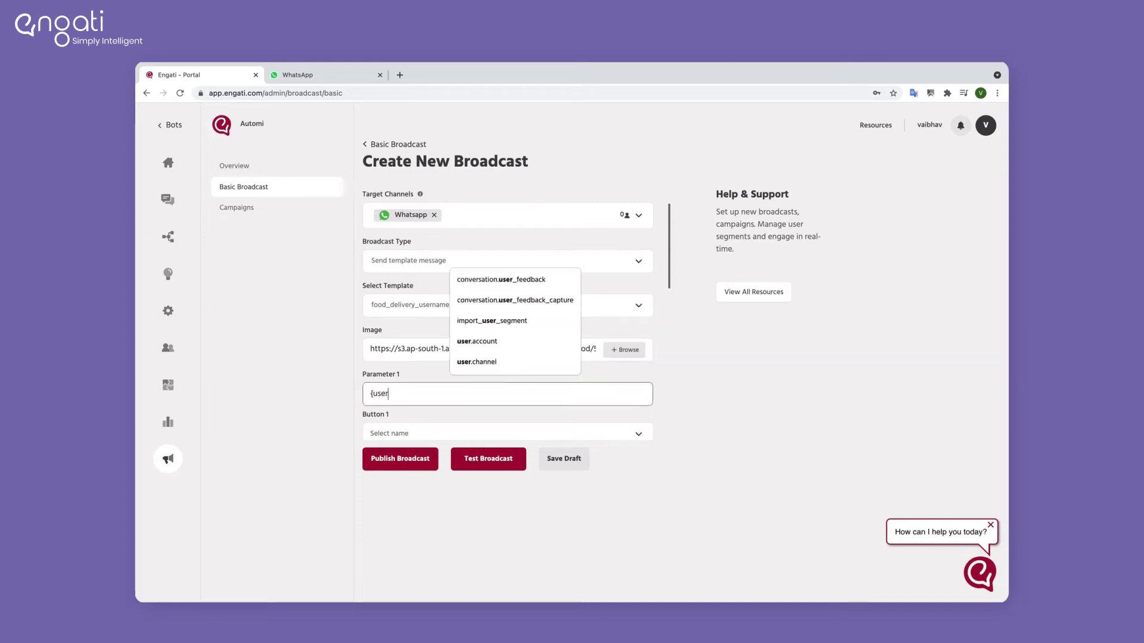
type(".use")
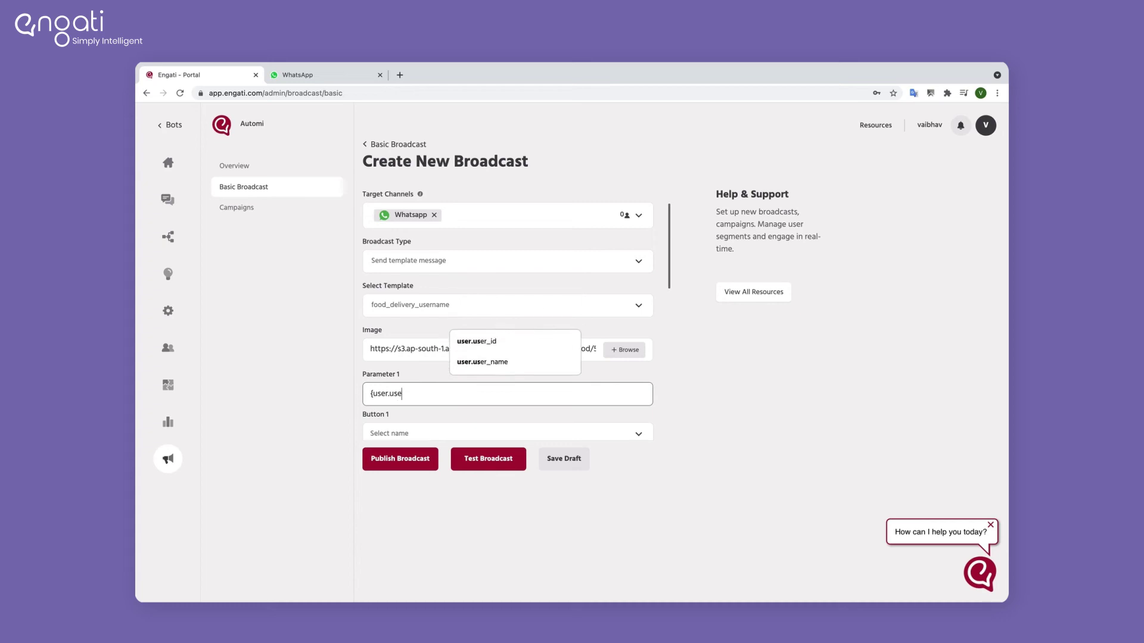
left_click(507, 368)
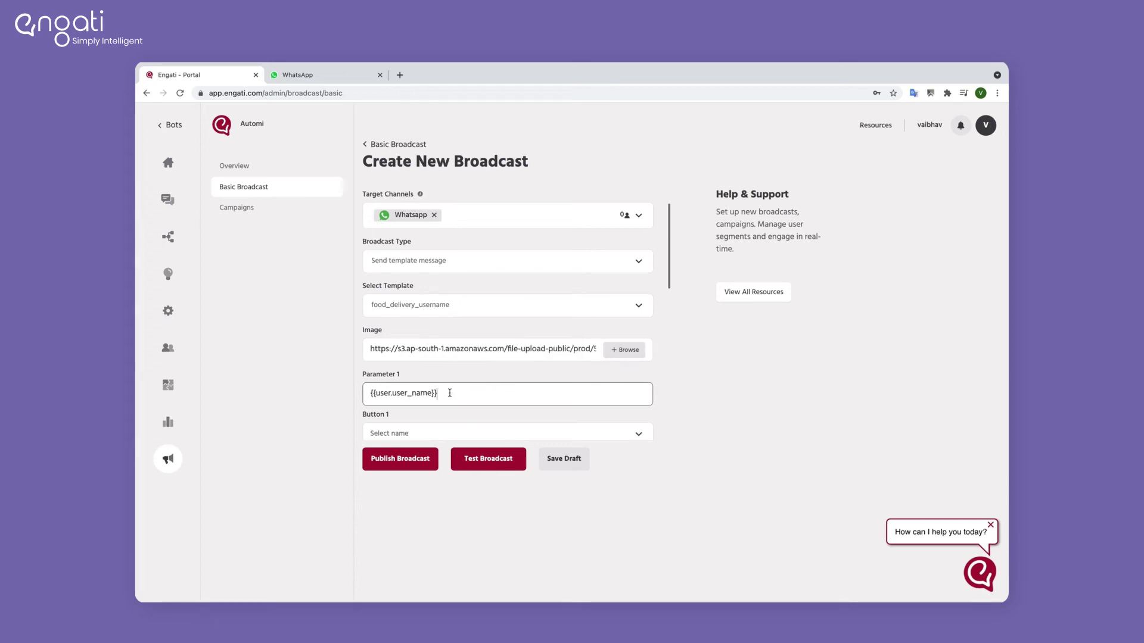
scroll(524, 409, "down", 1)
left_click(560, 372)
scroll(468, 421, "down", 5)
scroll(470, 423, "down", 1)
Step: Set Button 1 to Button Template_Good
left_click(455, 419)
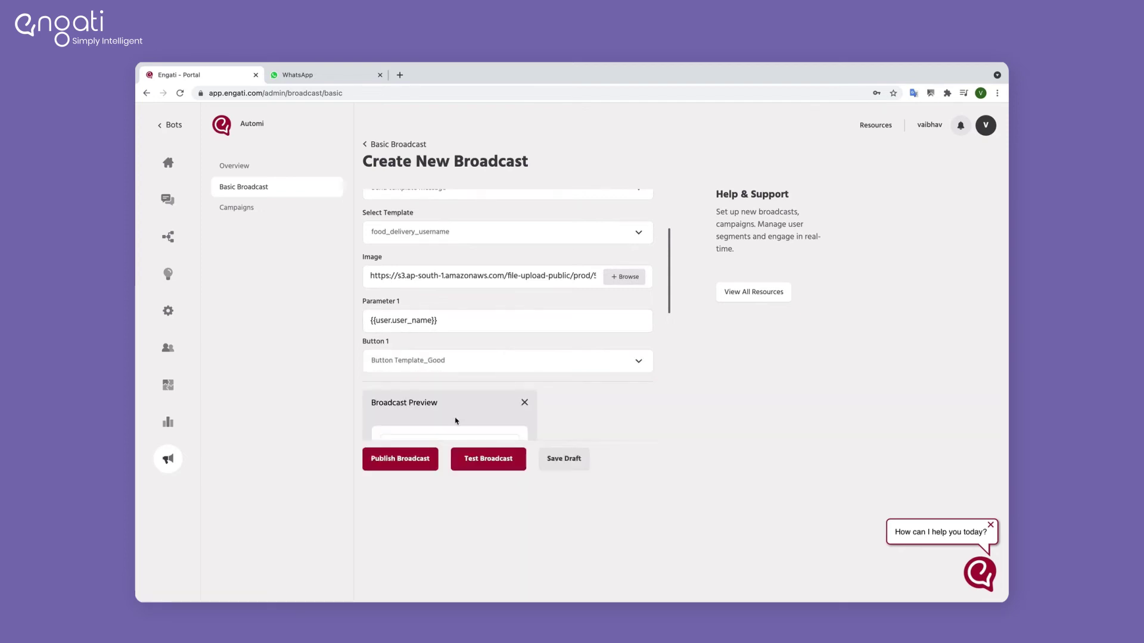
scroll(498, 399, "down", 5)
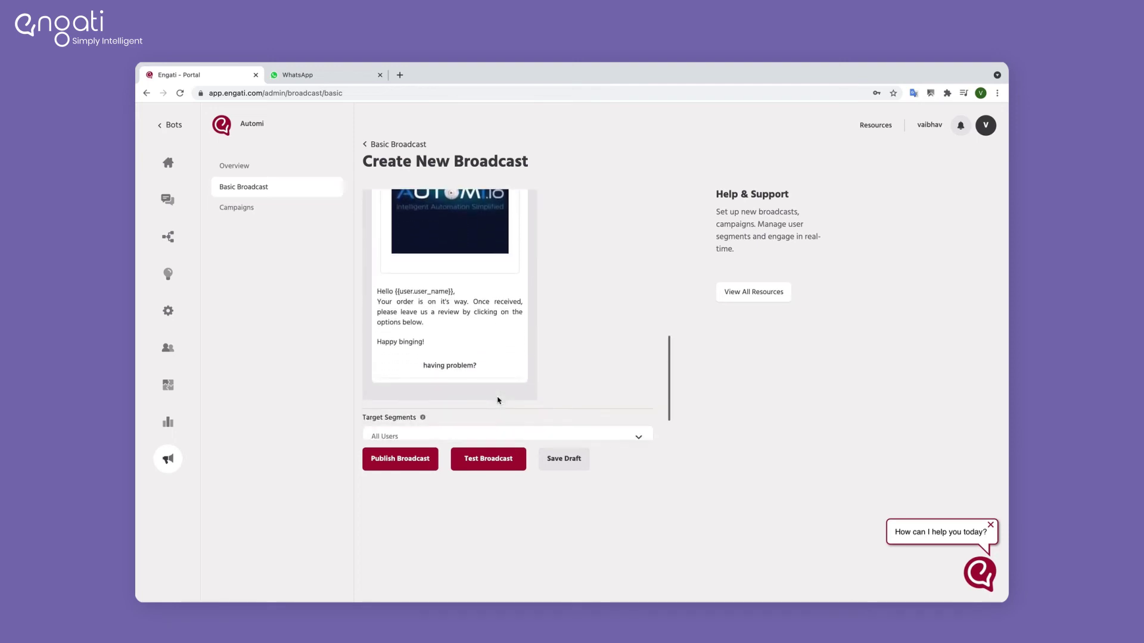
scroll(582, 356, "up", 2)
scroll(582, 357, "down", 4)
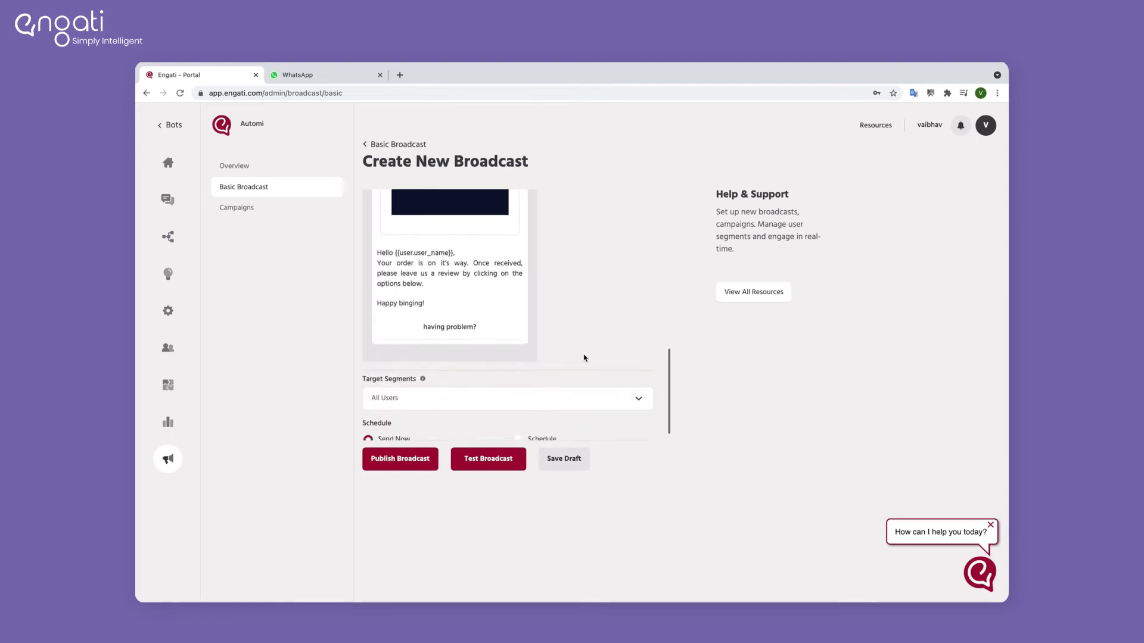
Step: Choose Broadcast_WA_24/8 from the Target Segments list
left_click(396, 386)
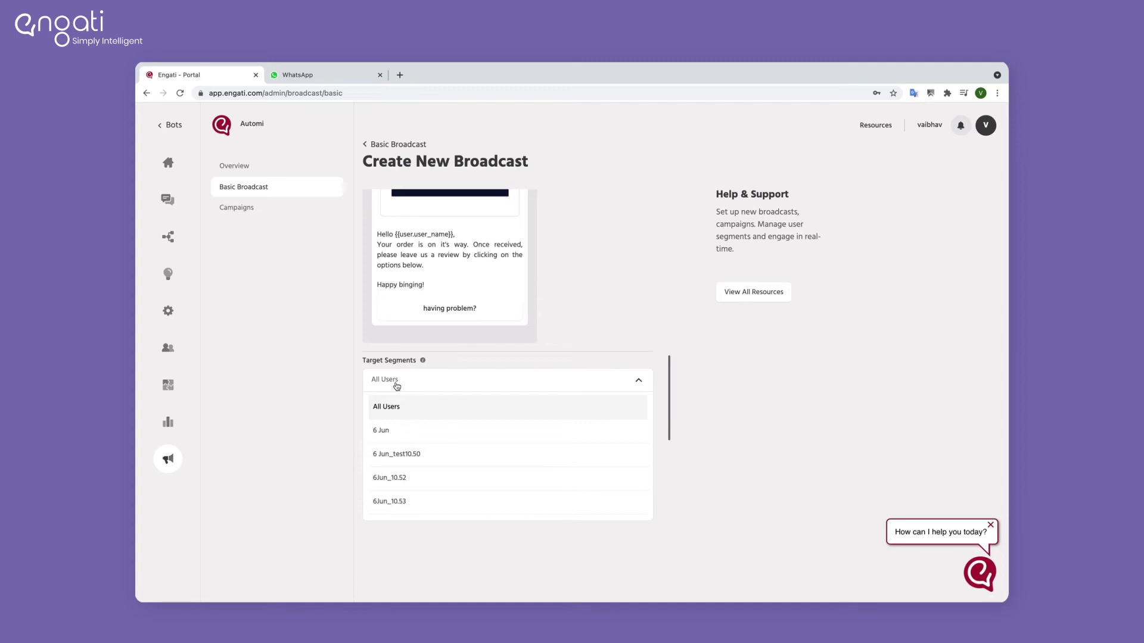
scroll(404, 493, "down", 5)
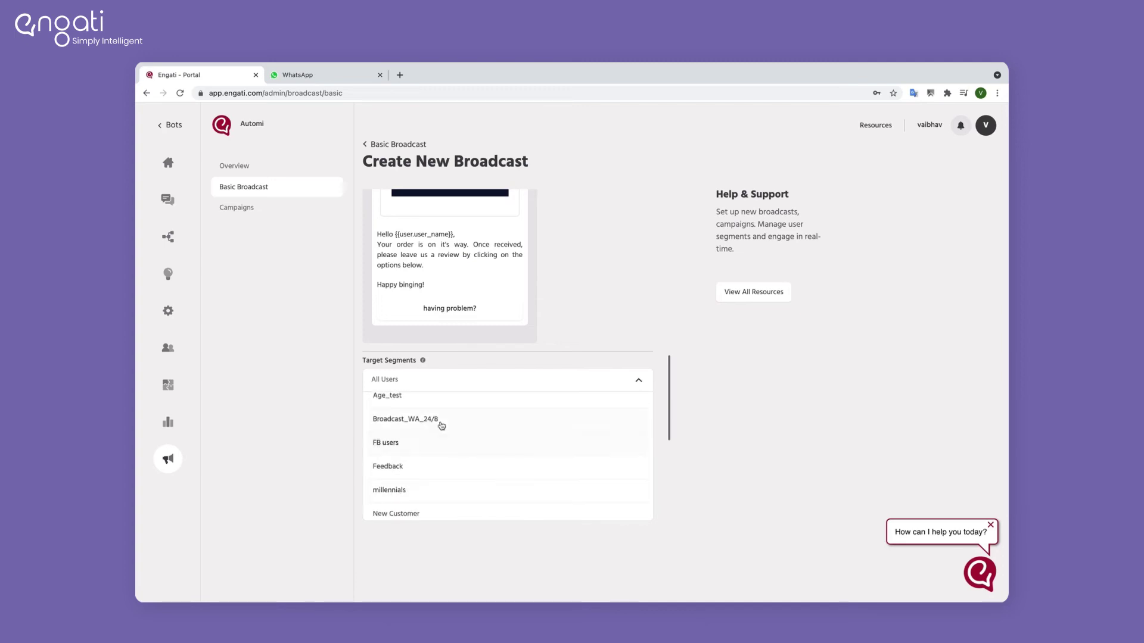
left_click(424, 421)
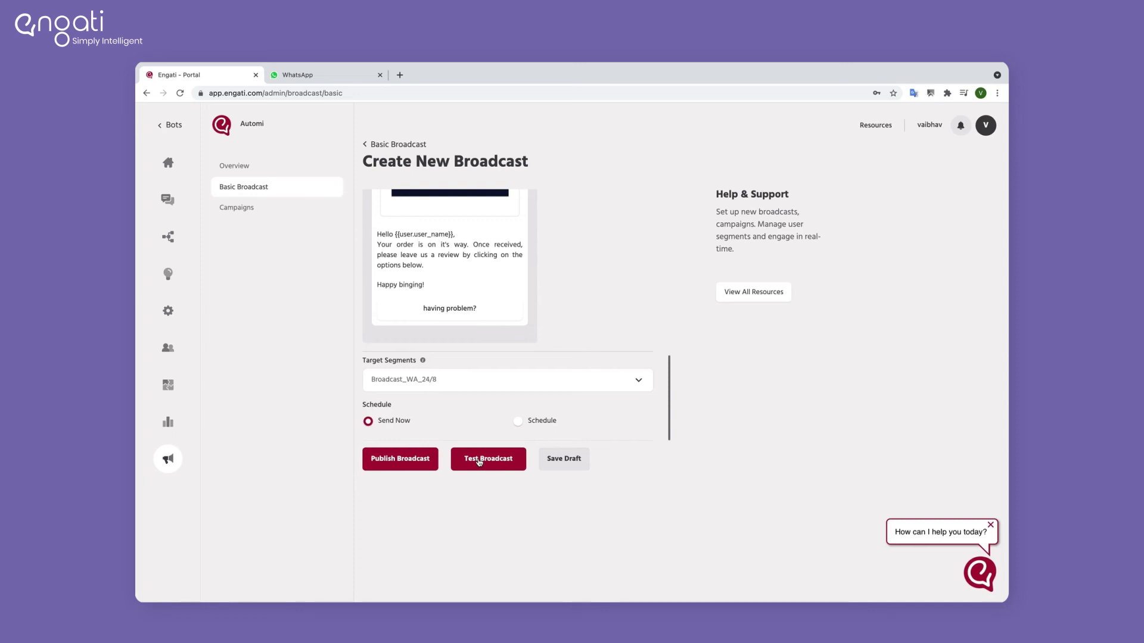
Step: Open the Test Broadcast dialog and dismiss it without sending a test
left_click(478, 460)
type("919")
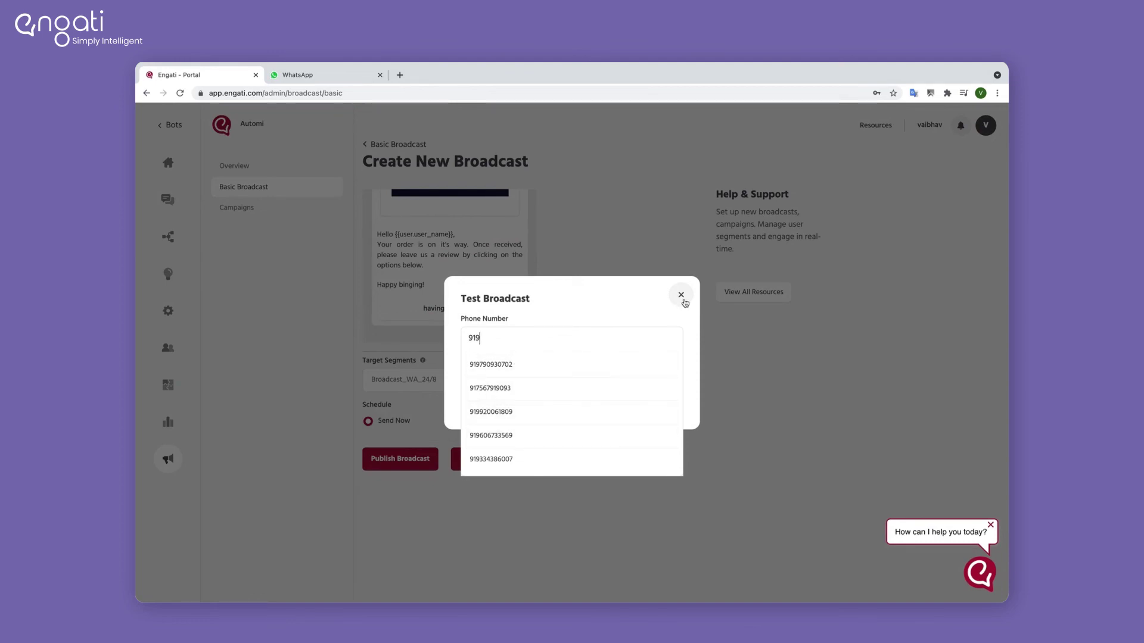
left_click(620, 297)
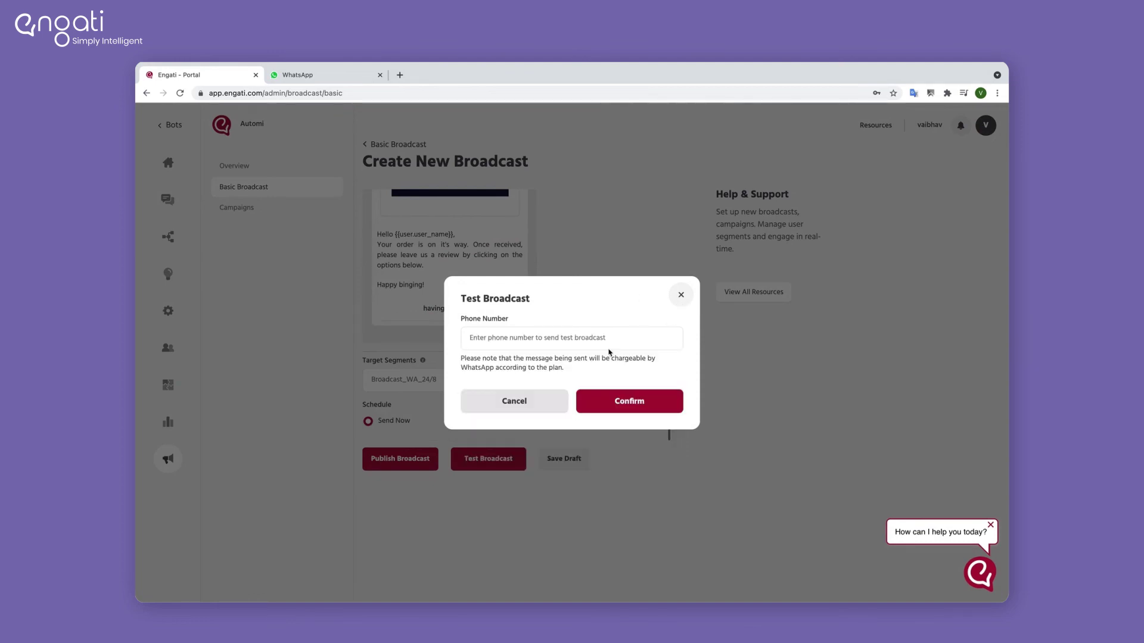
left_click(681, 295)
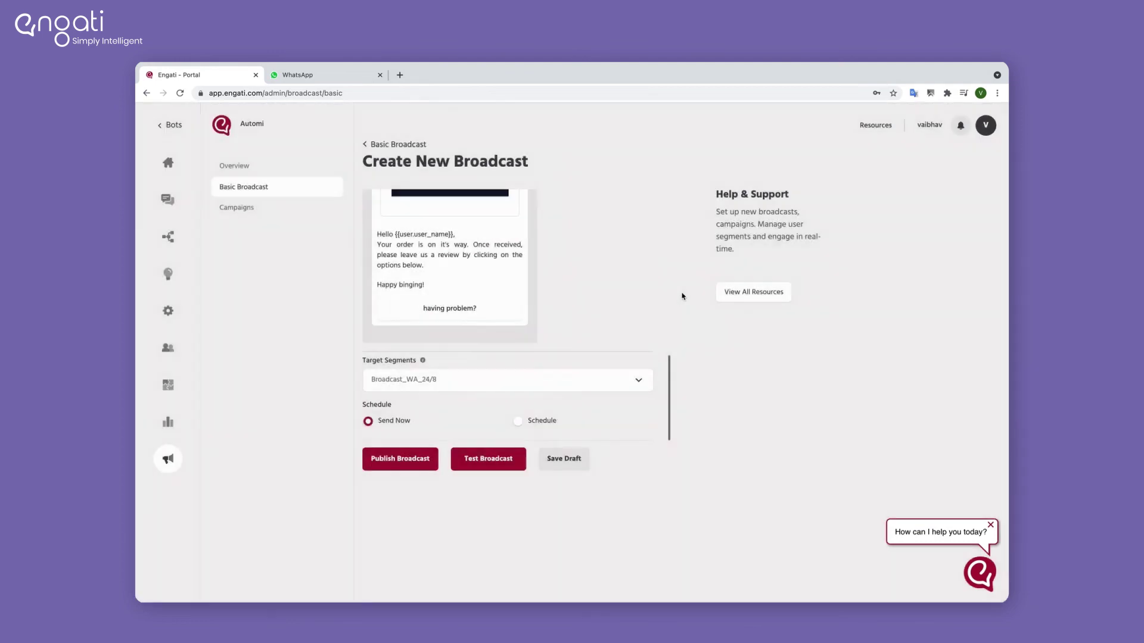
Step: Publish the WA-24Aug broadcast and confirm it appears under Published
left_click(412, 460)
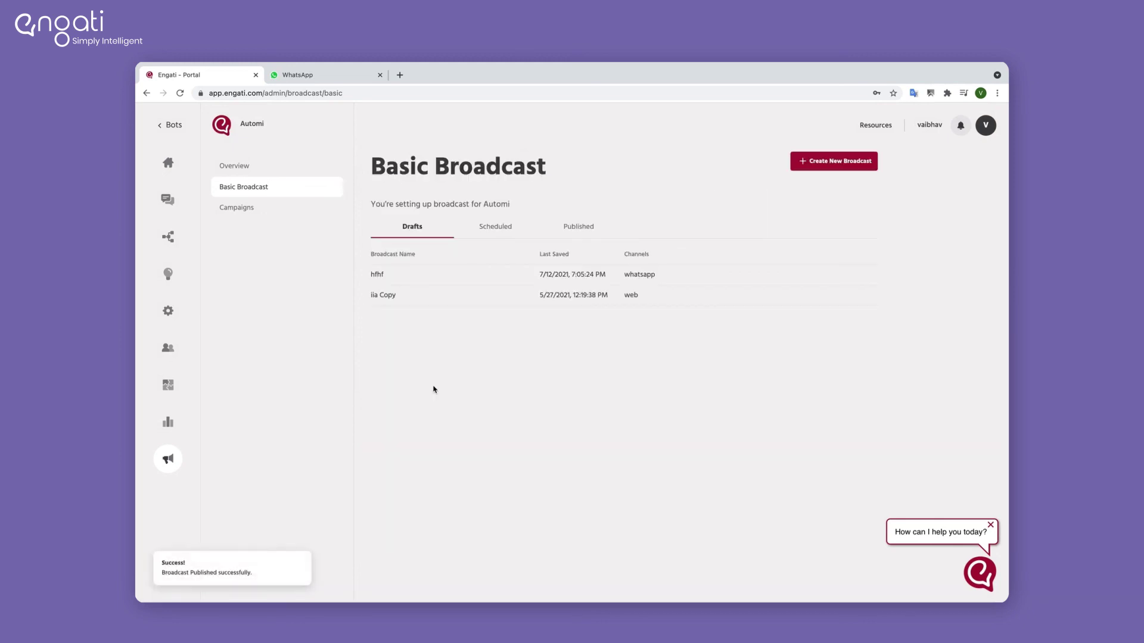
left_click(503, 236)
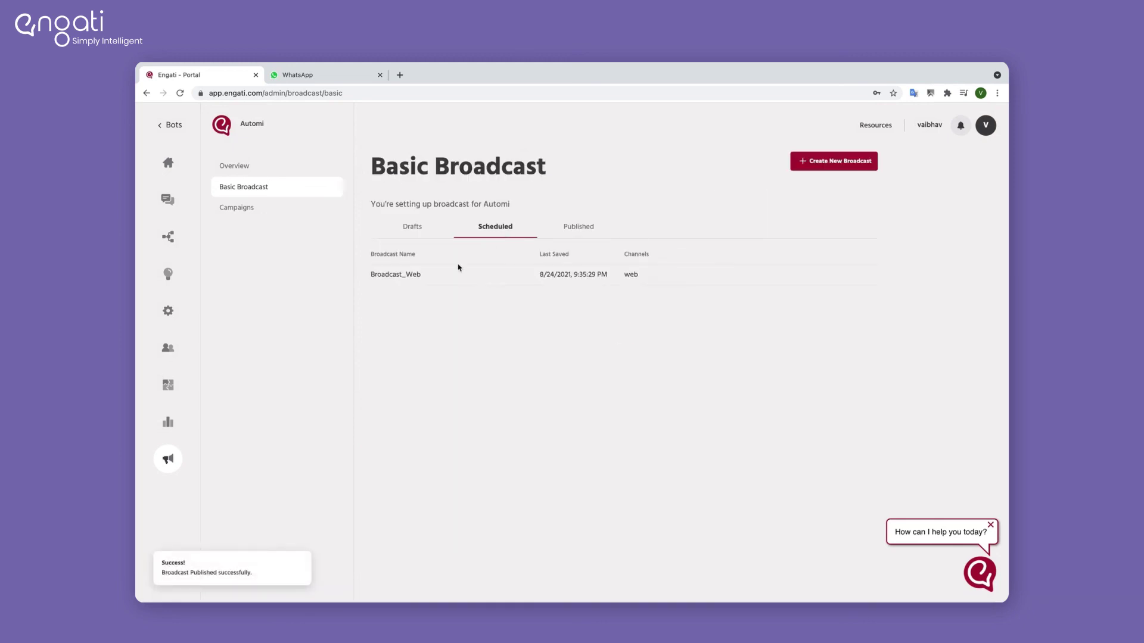
left_click(586, 228)
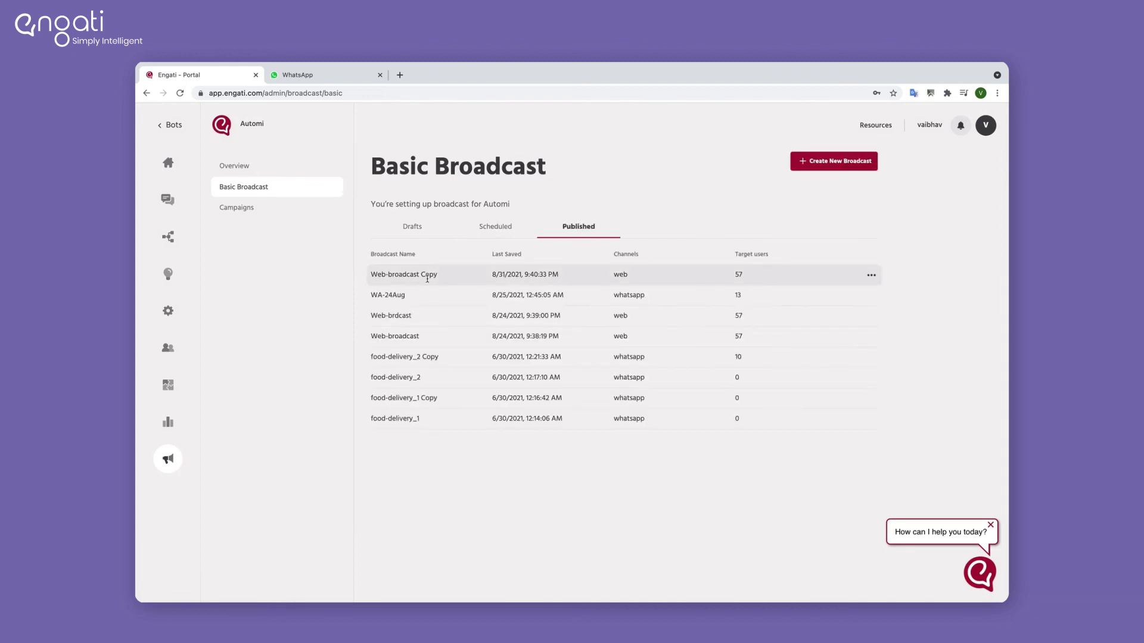